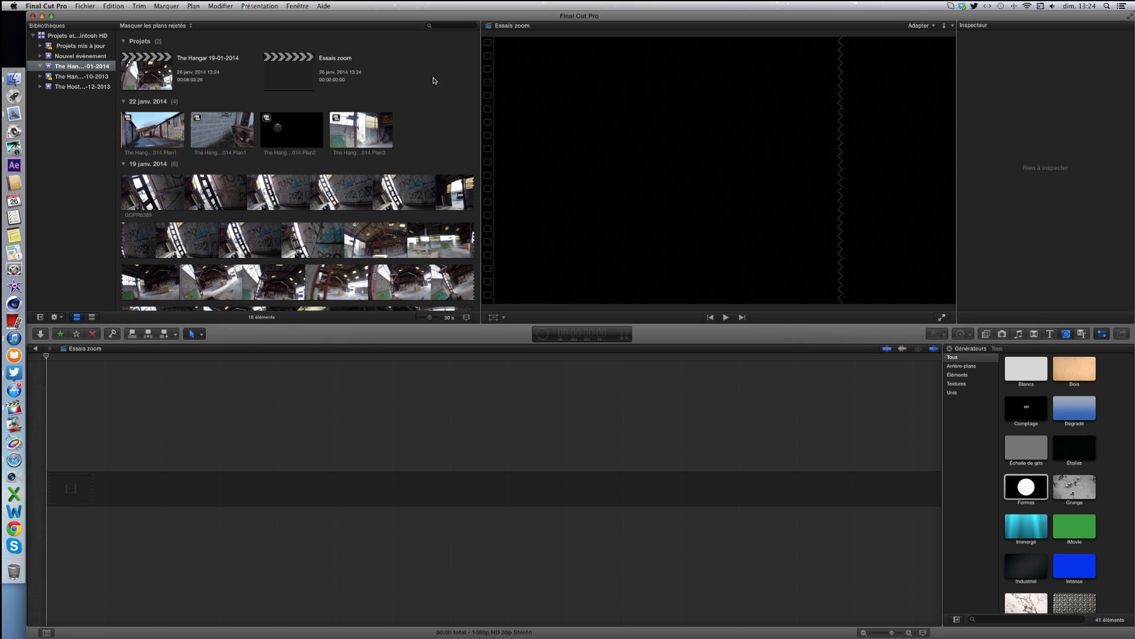
Place a 14-second section of the GOPR6390 footage in the Essais zoom timeline and add a duplicate directly after it.
scroll(237, 148, down, 3)
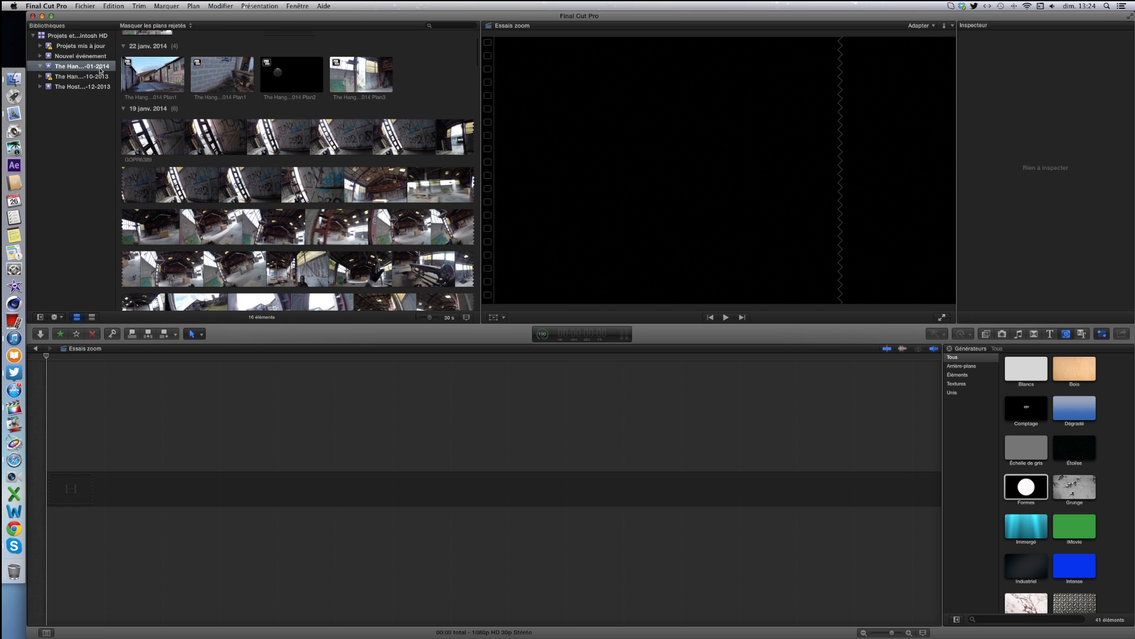
scroll(260, 212, down, 3)
click(260, 212)
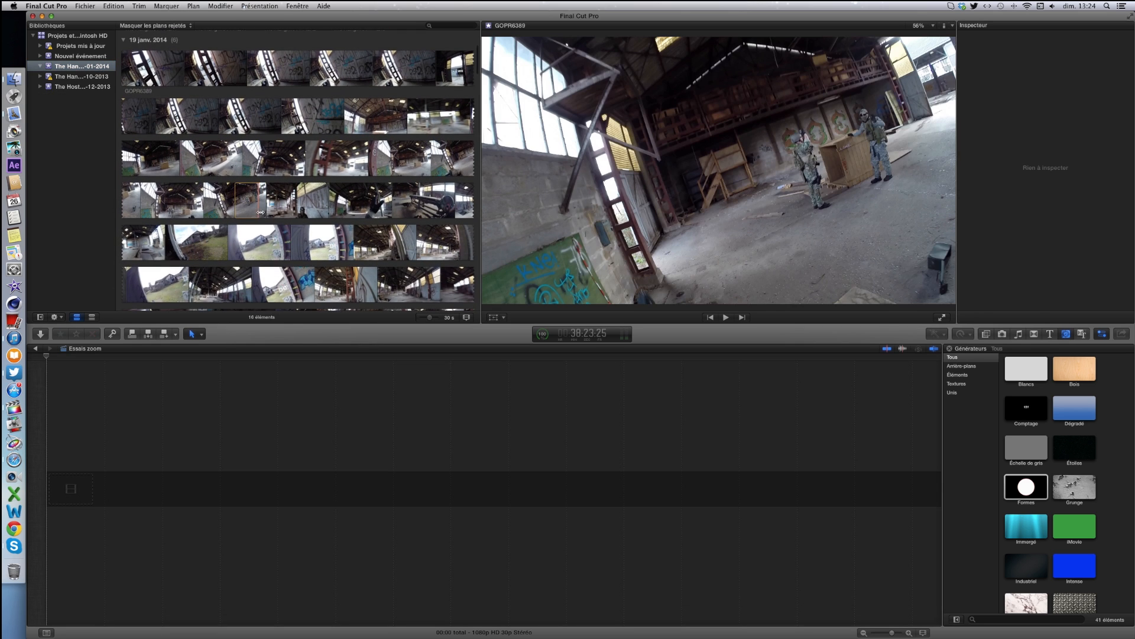
scroll(260, 212, down, 5)
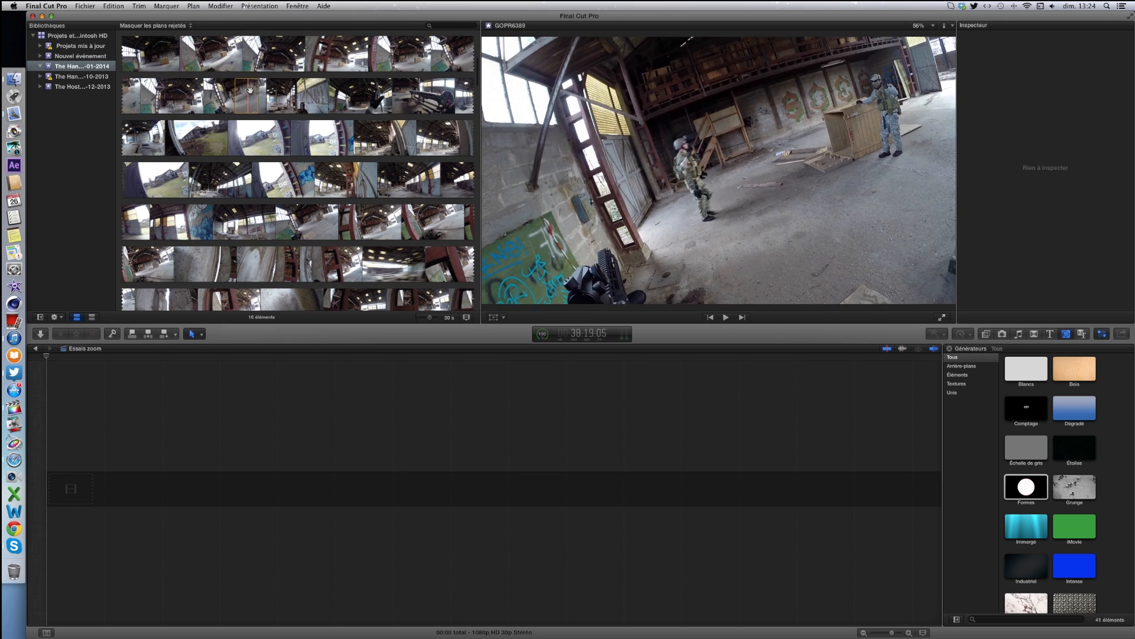
scroll(302, 128, down, 3)
scroll(301, 127, down, 10)
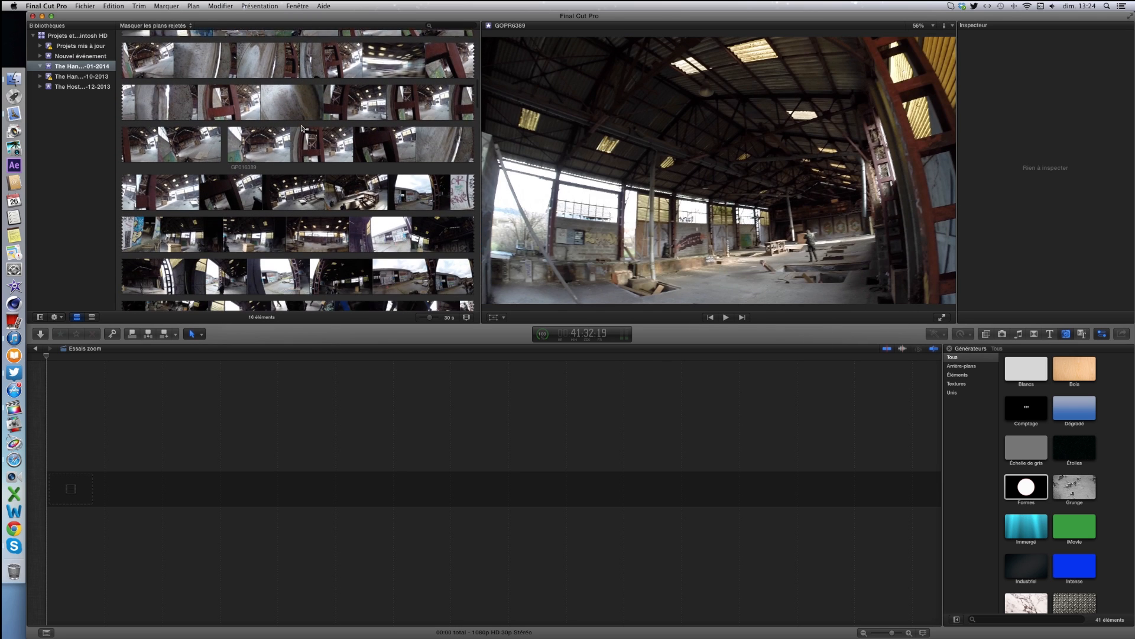
scroll(302, 128, down, 15)
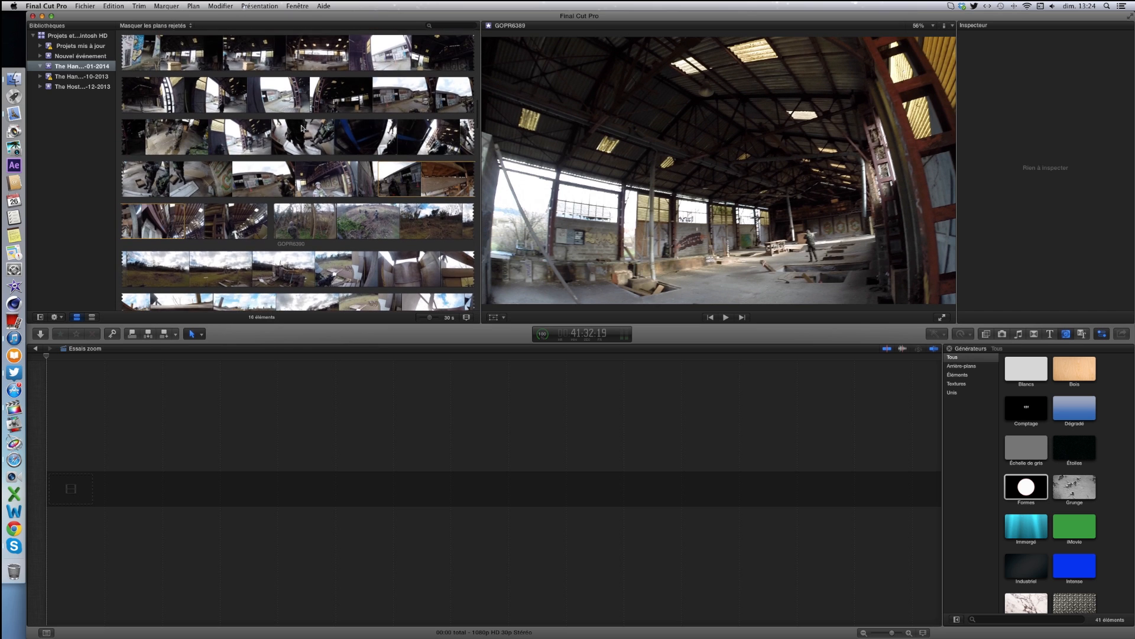
scroll(302, 128, down, 2)
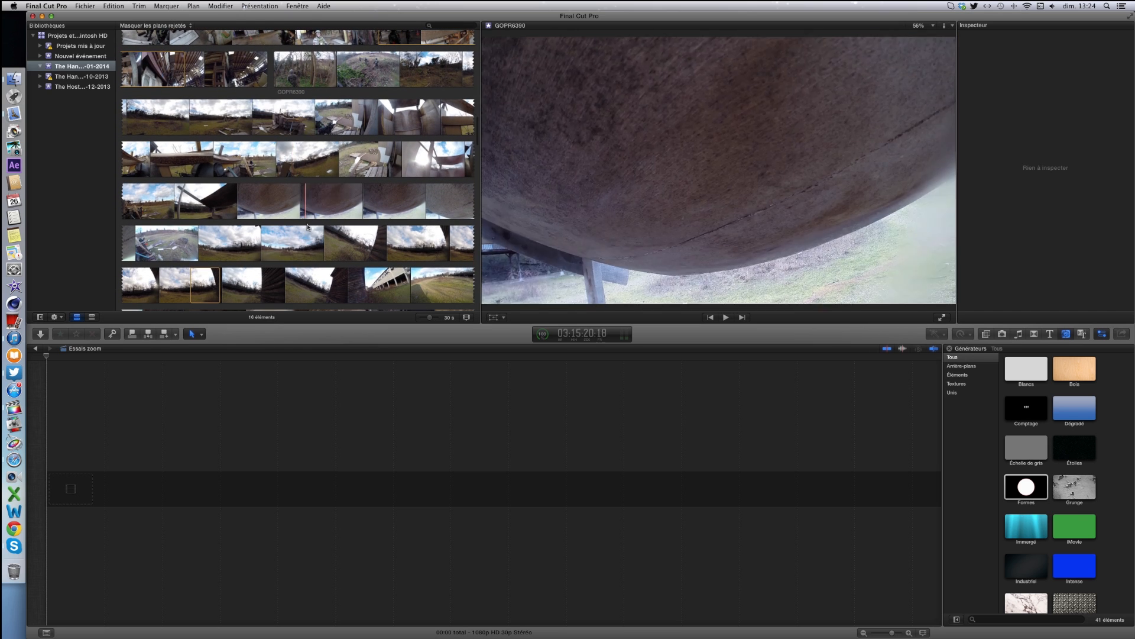
scroll(311, 231, down, 4)
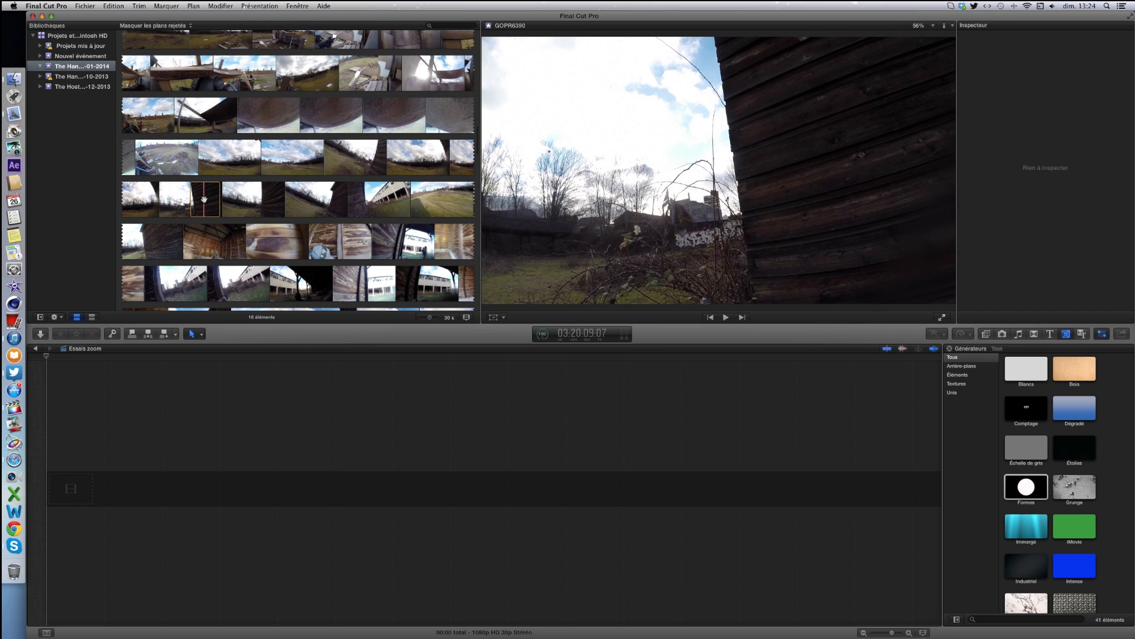
drag(204, 195, 55, 492)
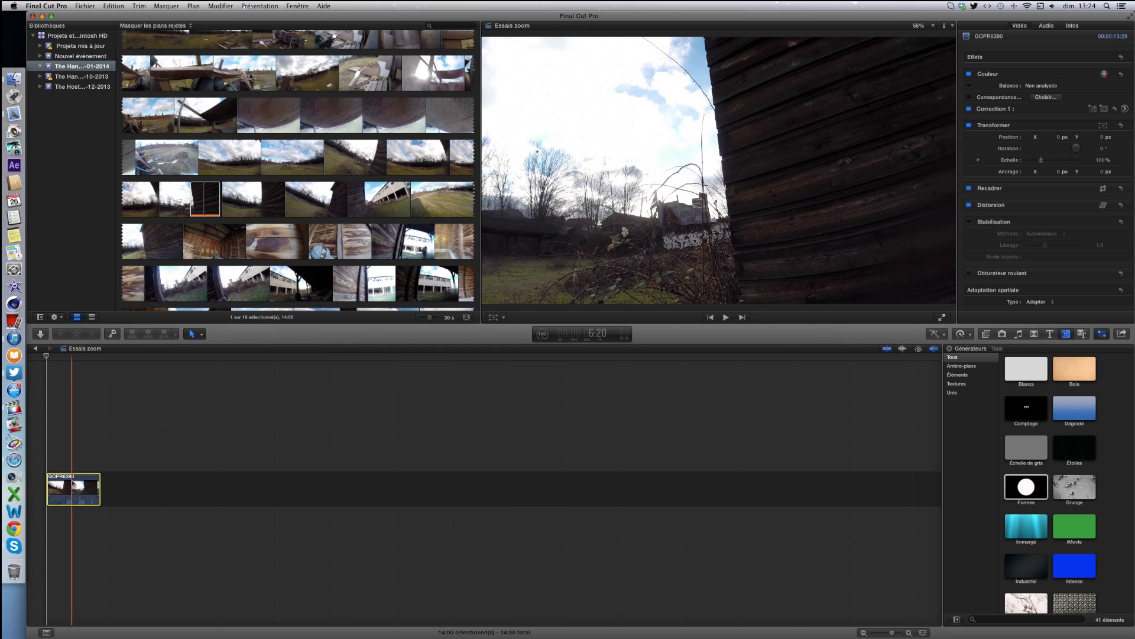
drag(72, 484, 135, 483)
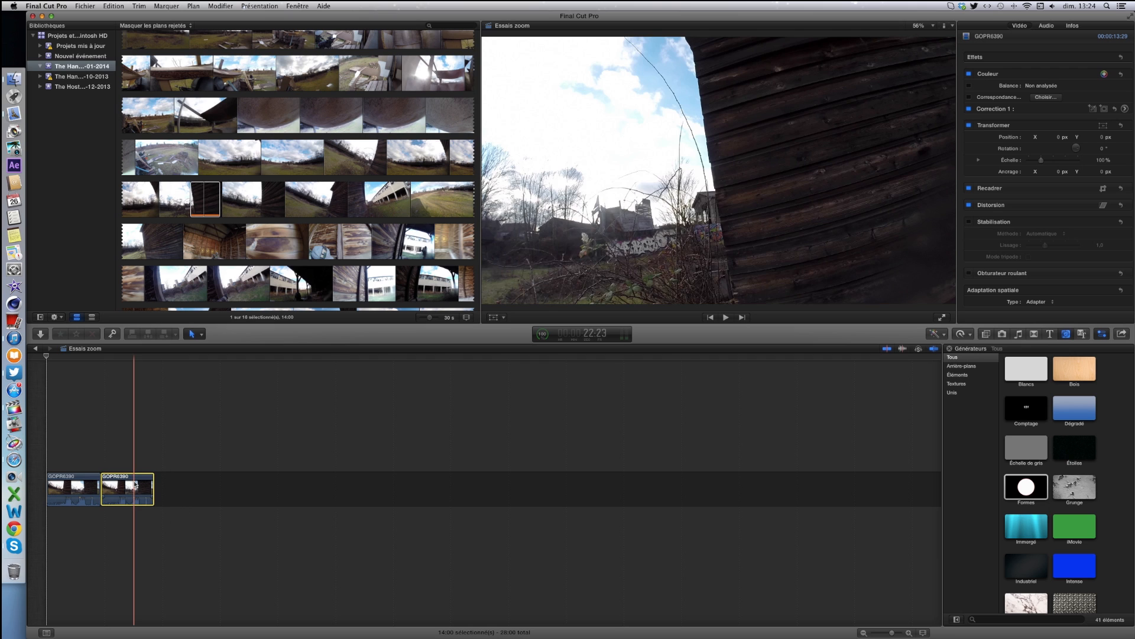
Enable stabilisation on the first timeline clip with the InertiaCam method.
click(73, 482)
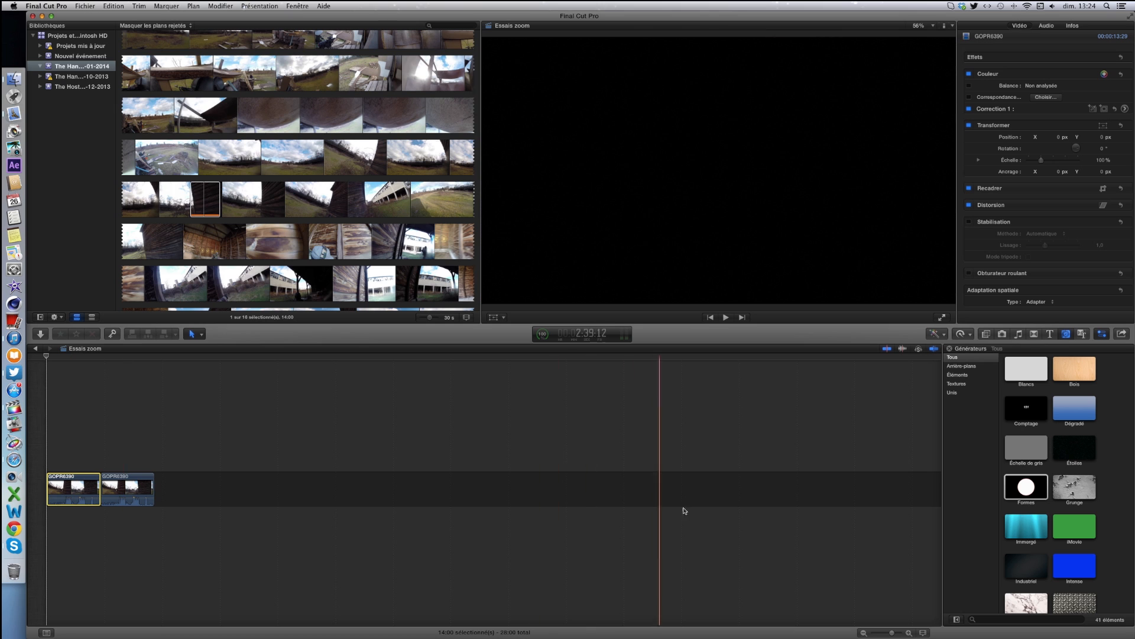
click(987, 334)
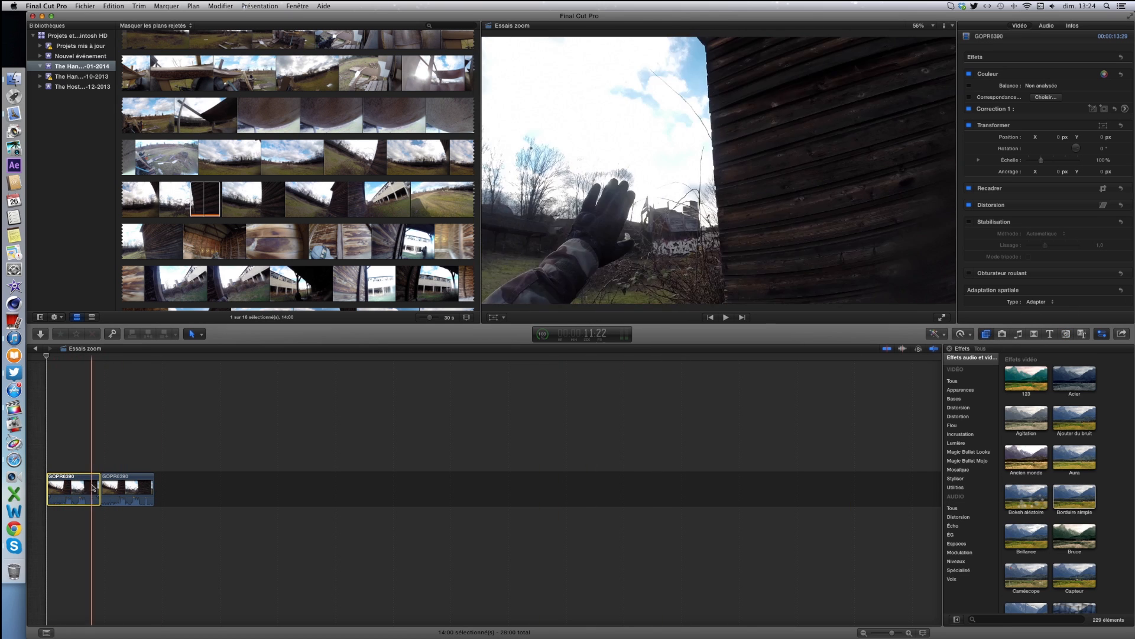
click(970, 223)
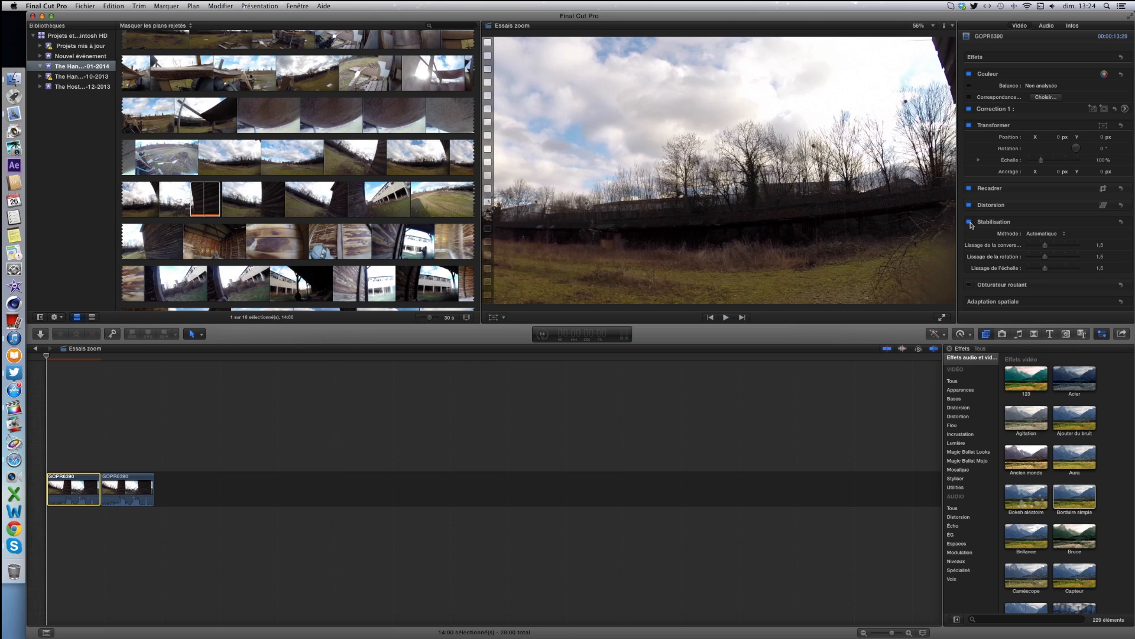
click(1051, 234)
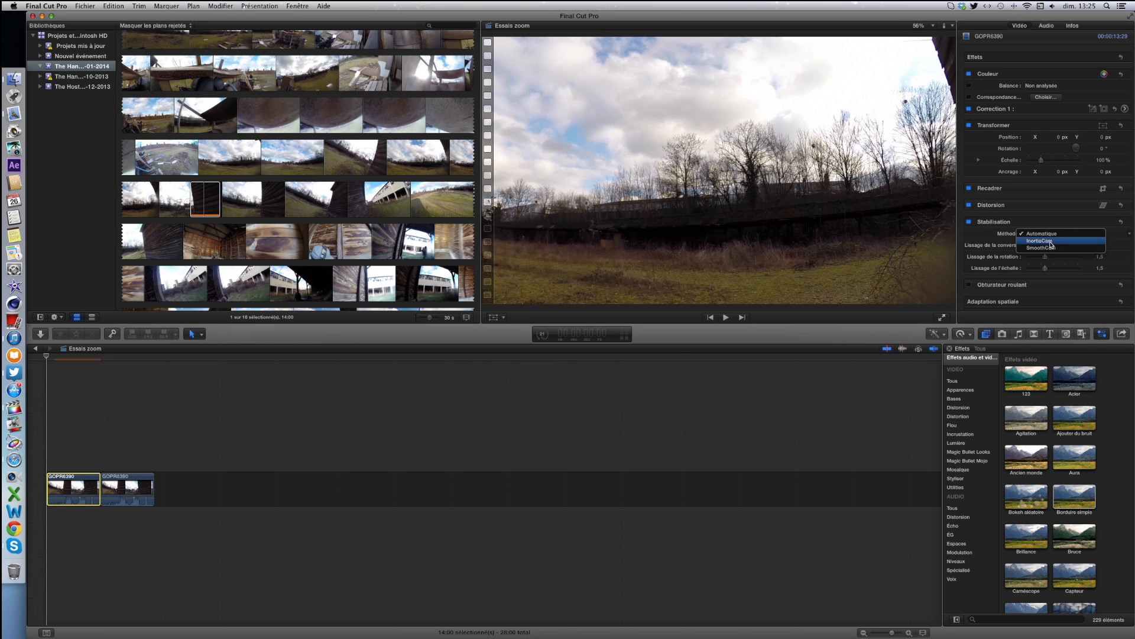
click(1051, 241)
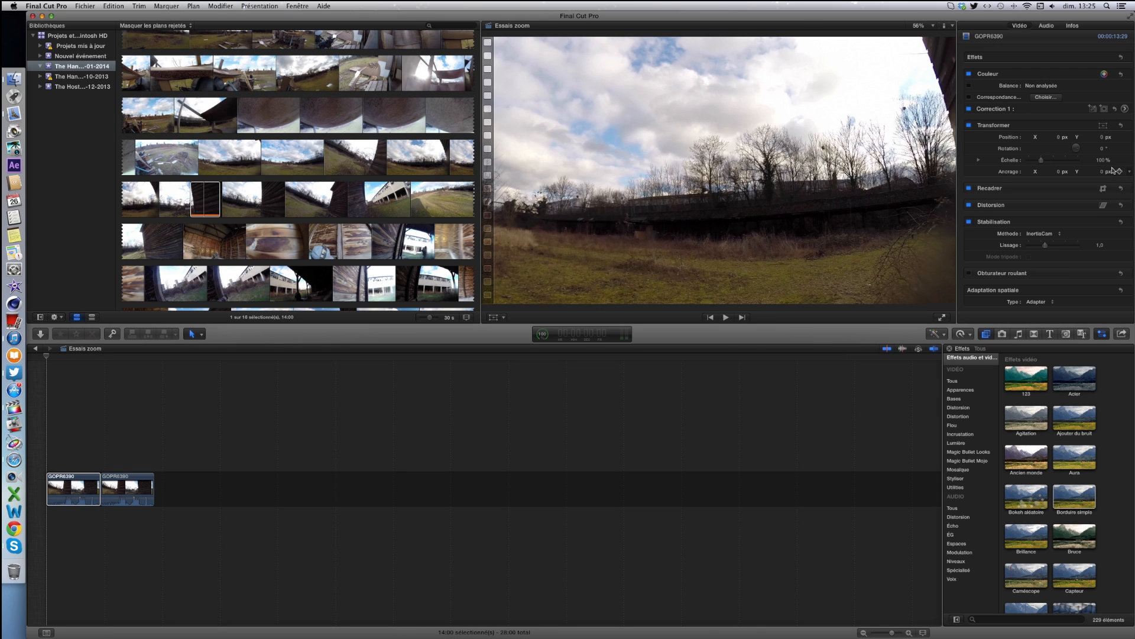
Set the scale of the first timeline clip to 200%.
click(1103, 163)
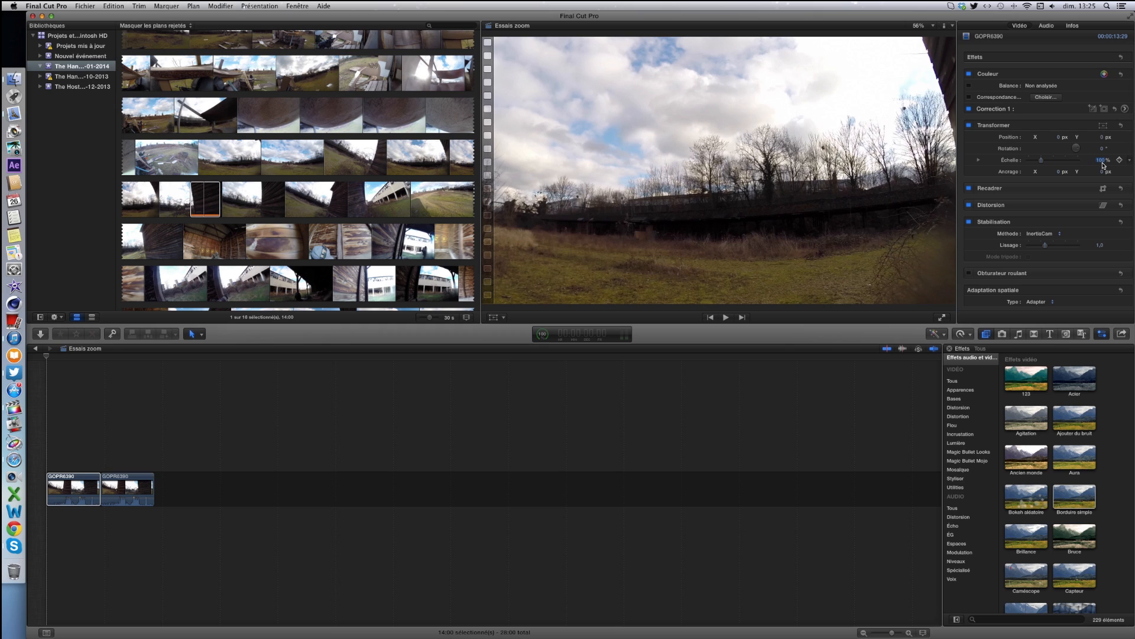
text(200)
click(87, 486)
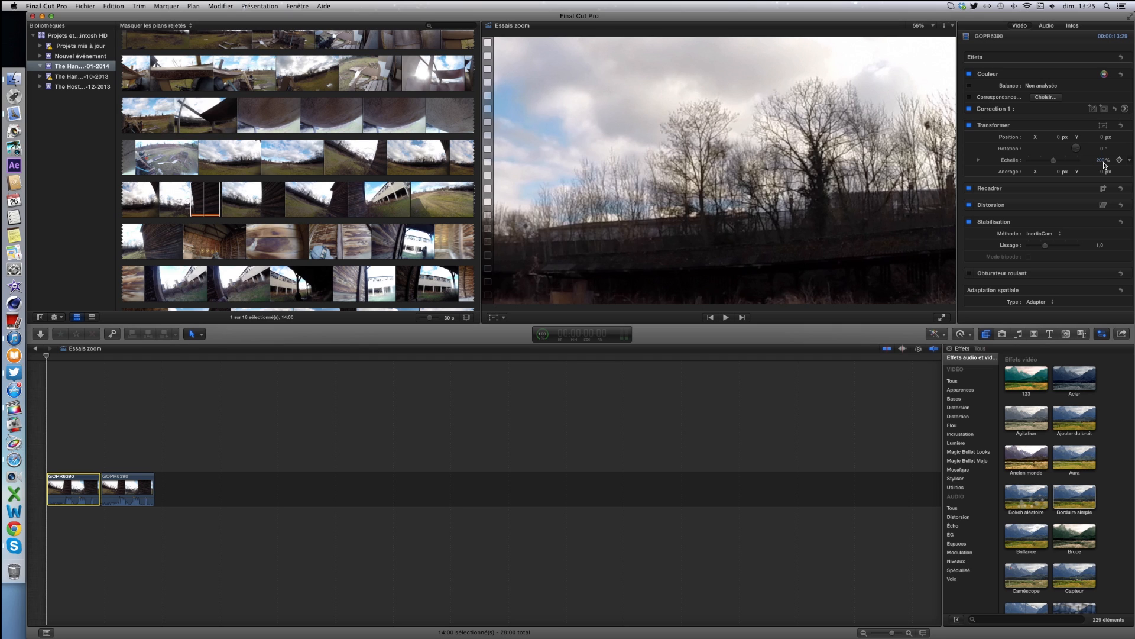
Set the scale of the first timeline clip to 300%.
click(1102, 161)
text(3)
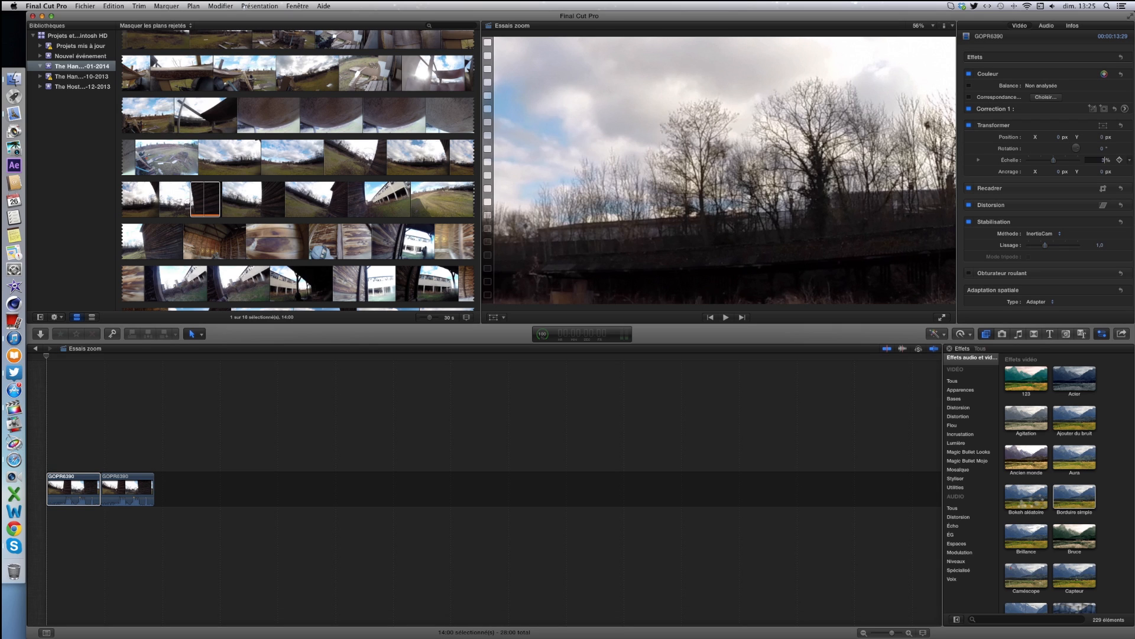
text(00)
key(Return)
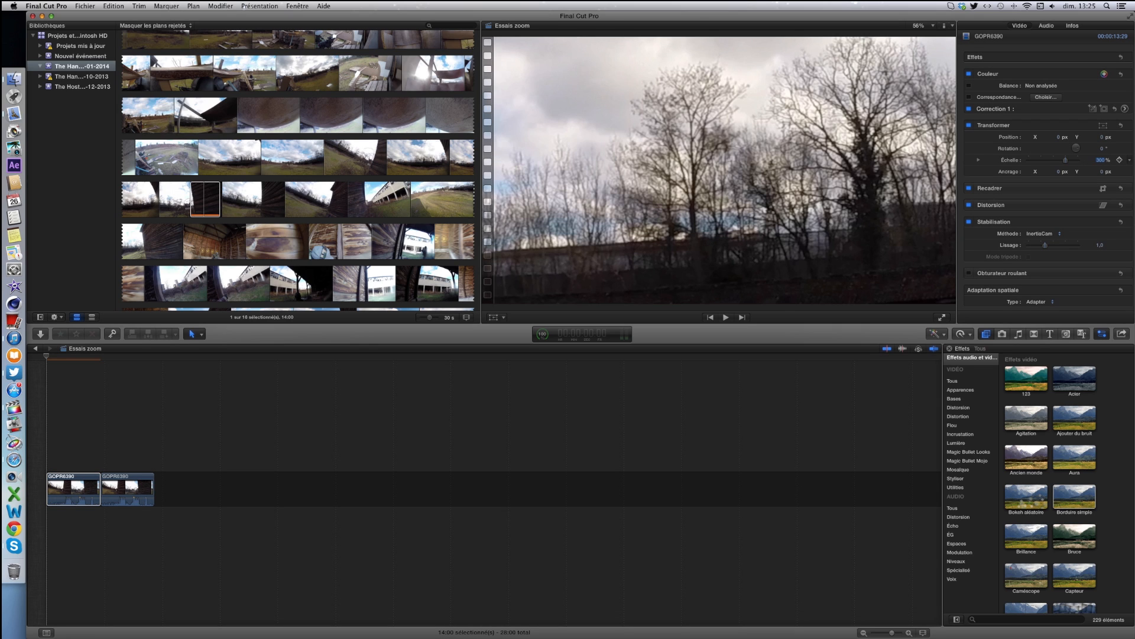
click(1103, 161)
text(20)
click(1101, 159)
key(Return)
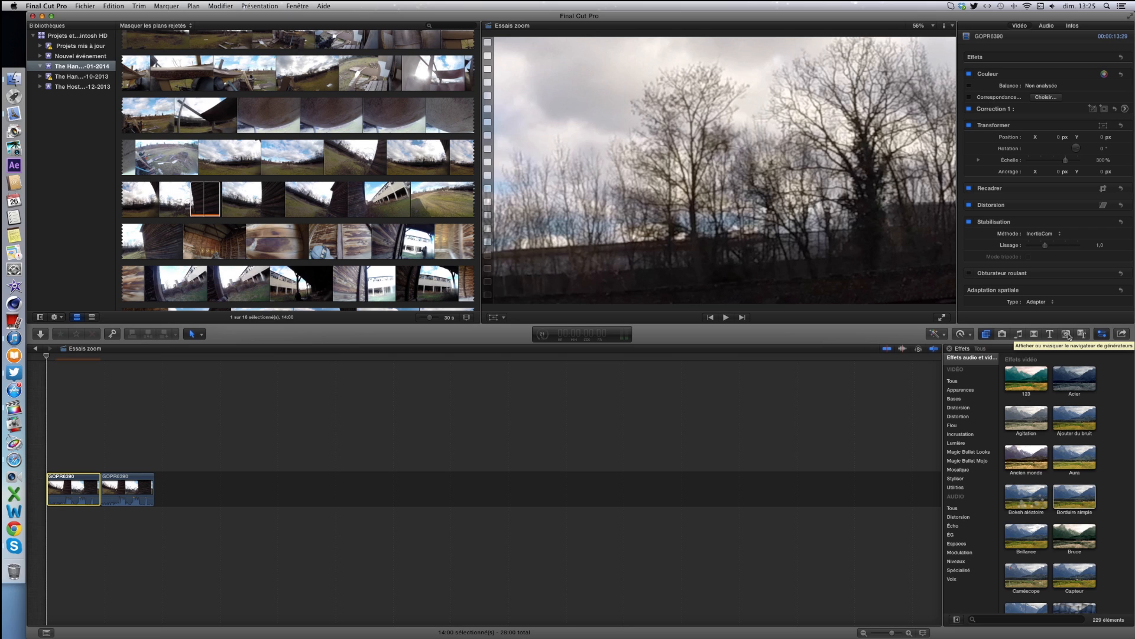
Add the Formes generator from the Éléments category above the first clip, starting at about 6:13.
click(1067, 334)
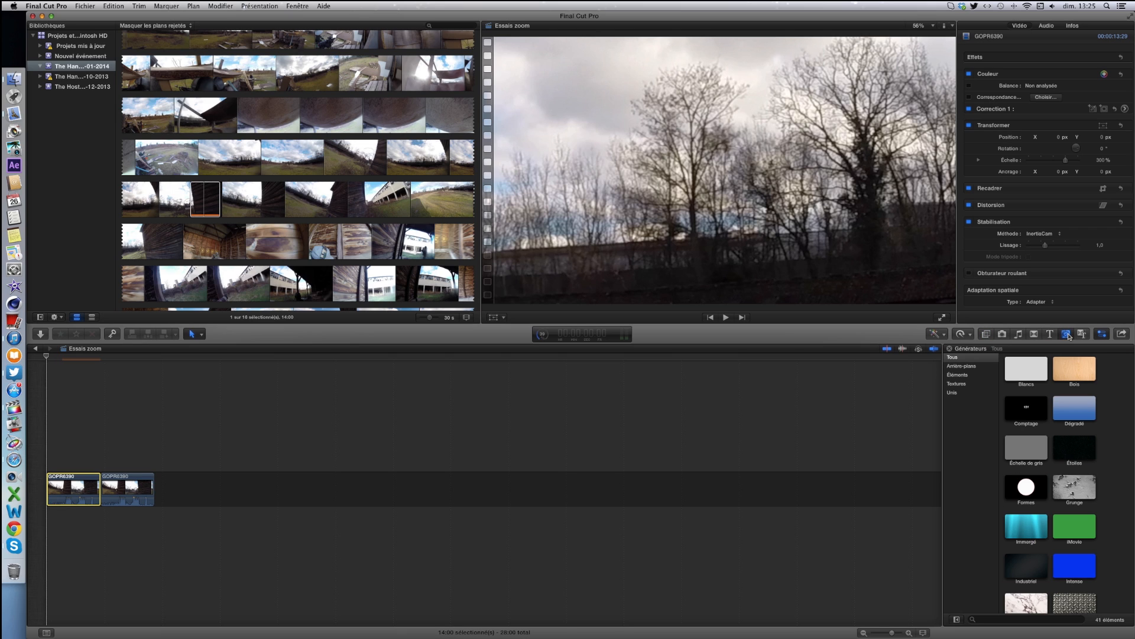
click(1027, 488)
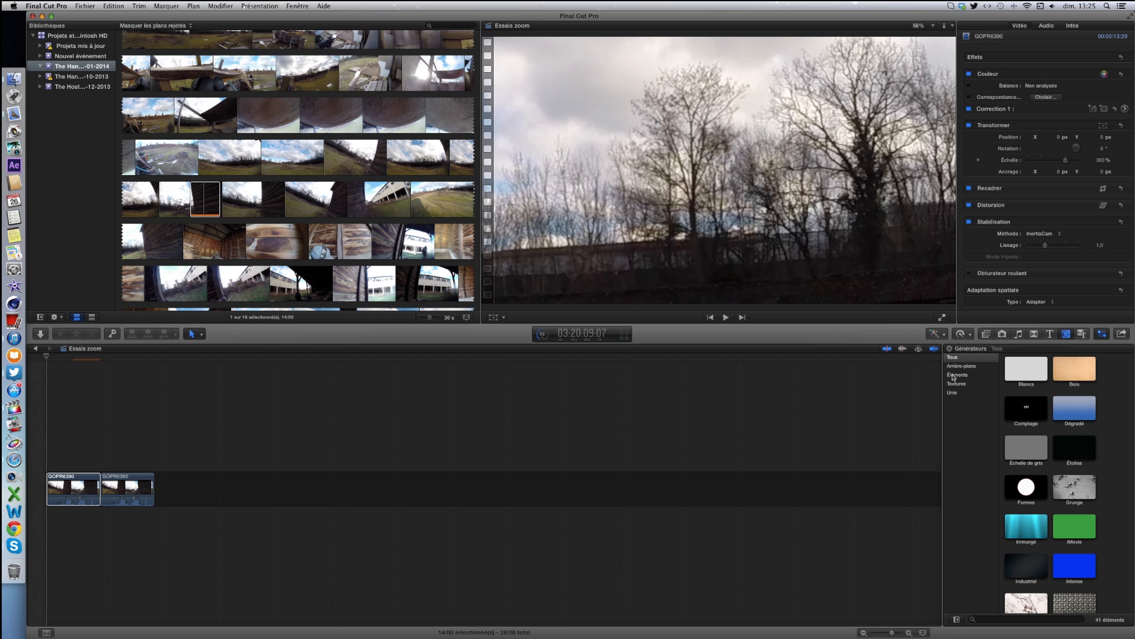
click(953, 376)
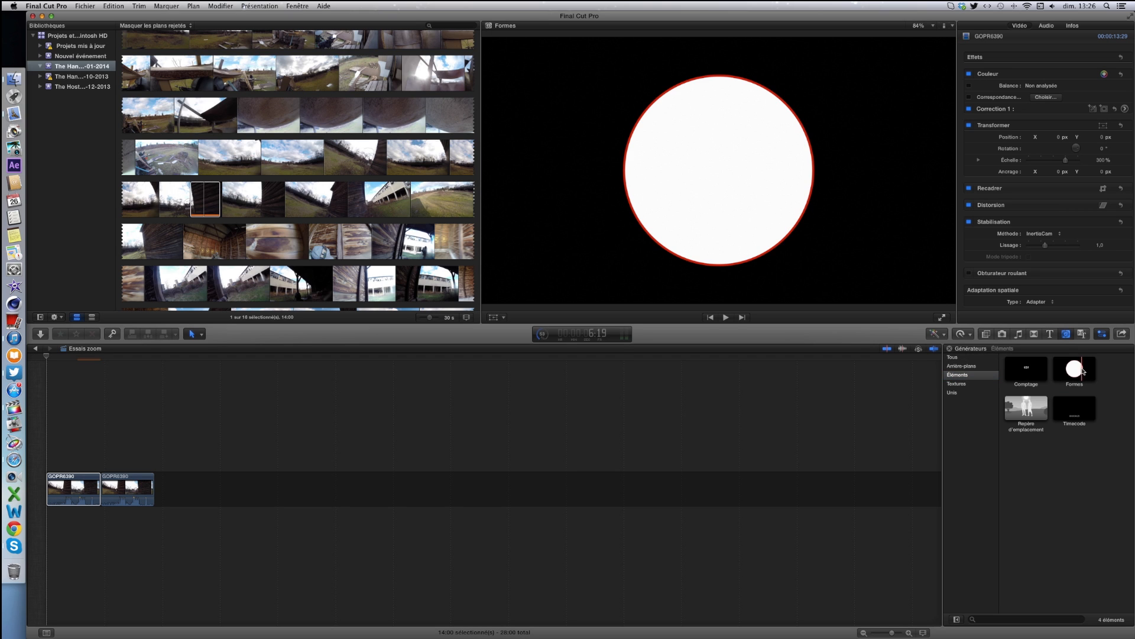
click(1076, 371)
drag(1076, 371, 72, 453)
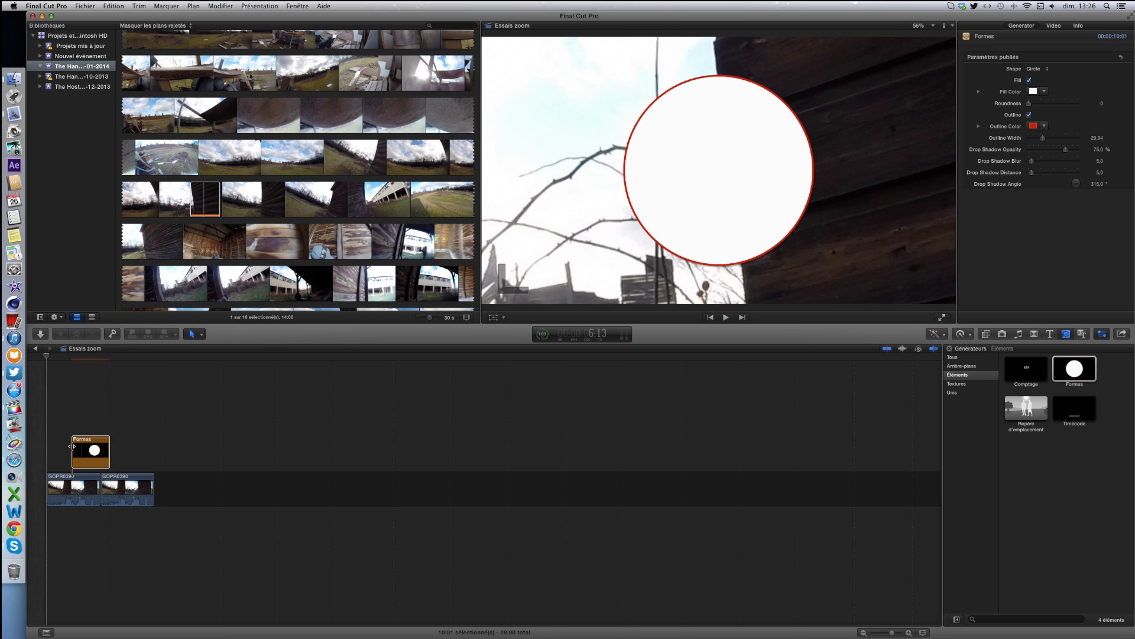
Transform the enlarged first clip at about 8:12, shifting its position to about X 957 px and Y 794 px.
click(82, 494)
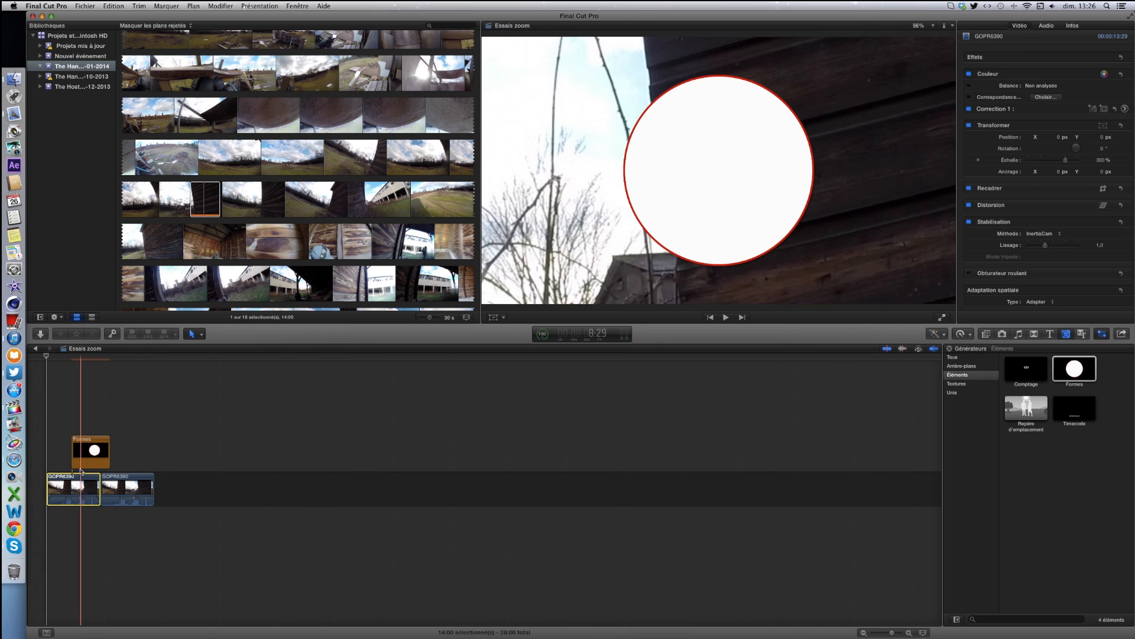
click(78, 357)
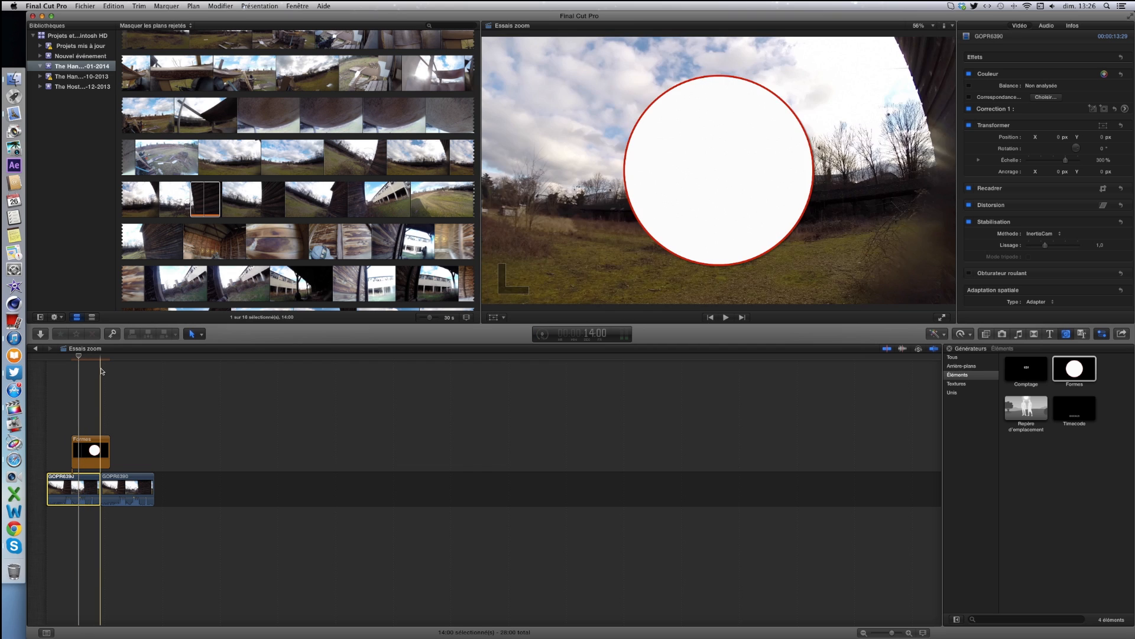
click(494, 318)
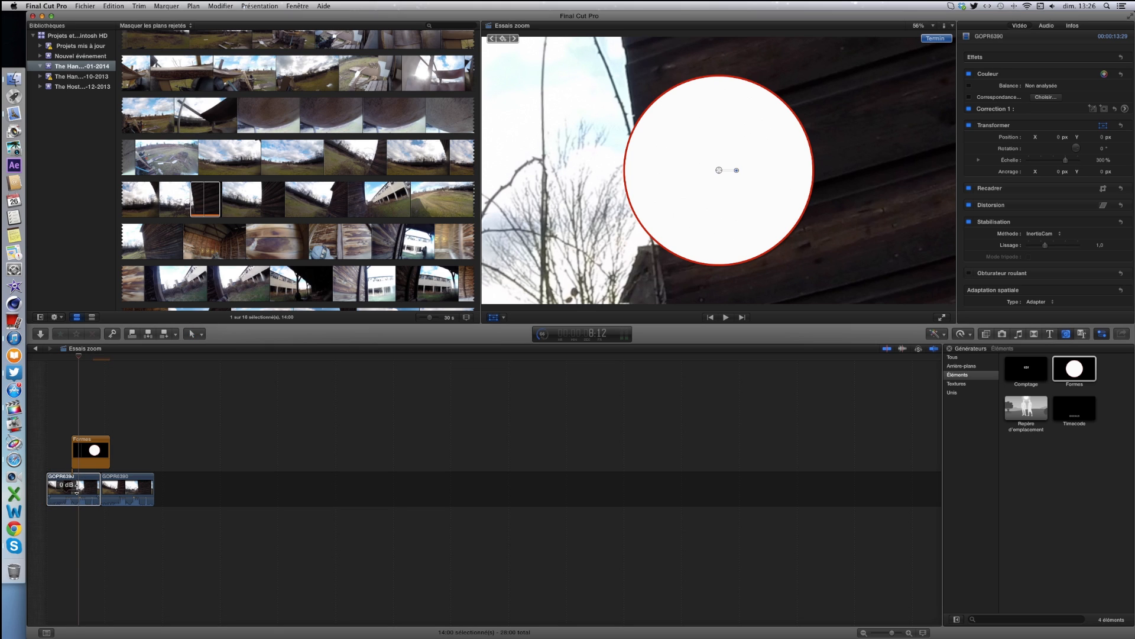
drag(569, 240, 680, 59)
drag(482, 218, 591, 202)
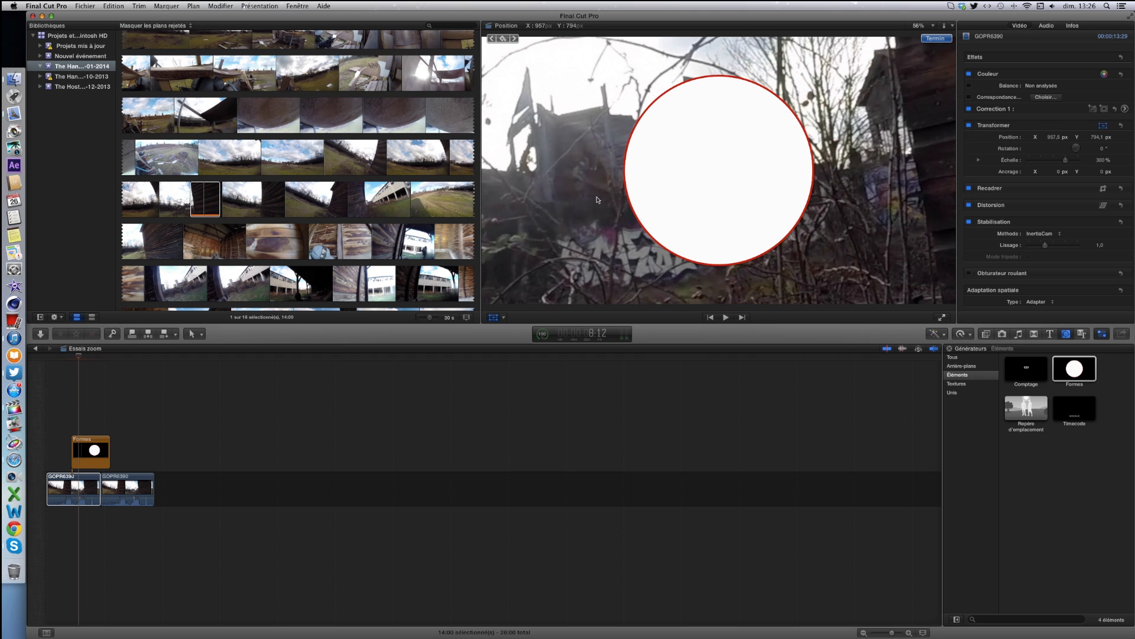
Reposition the enlarged first clip horizontally to about X -15 px and move the Formes circle to start at 2:28.
click(72, 370)
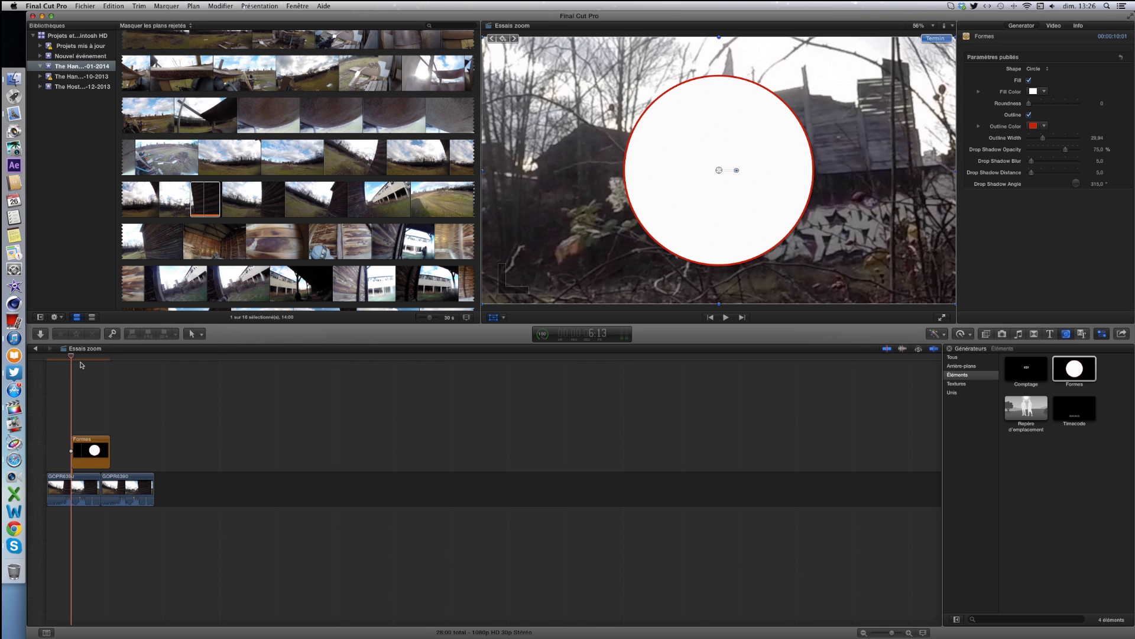
click(63, 357)
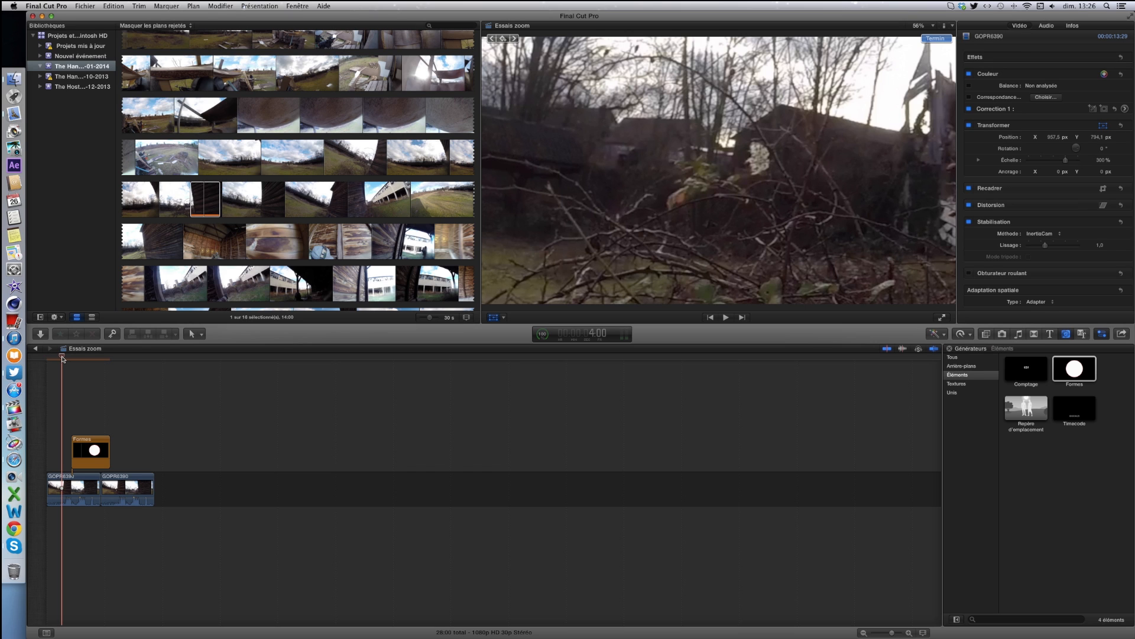
drag(597, 224, 503, 216)
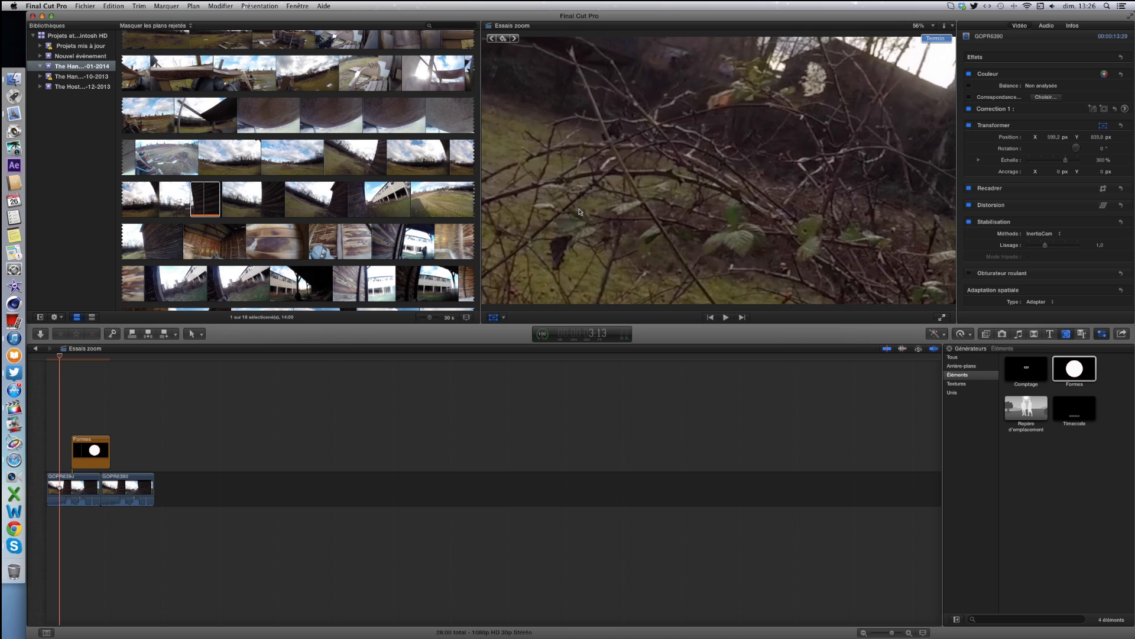
drag(881, 118, 726, 175)
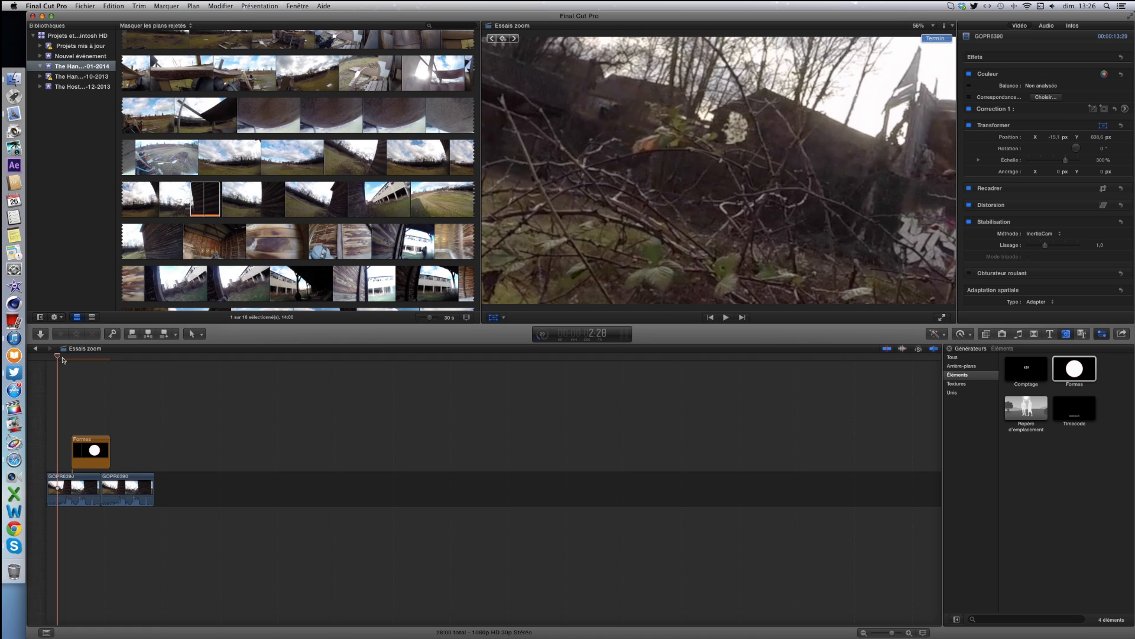
drag(92, 444, 70, 443)
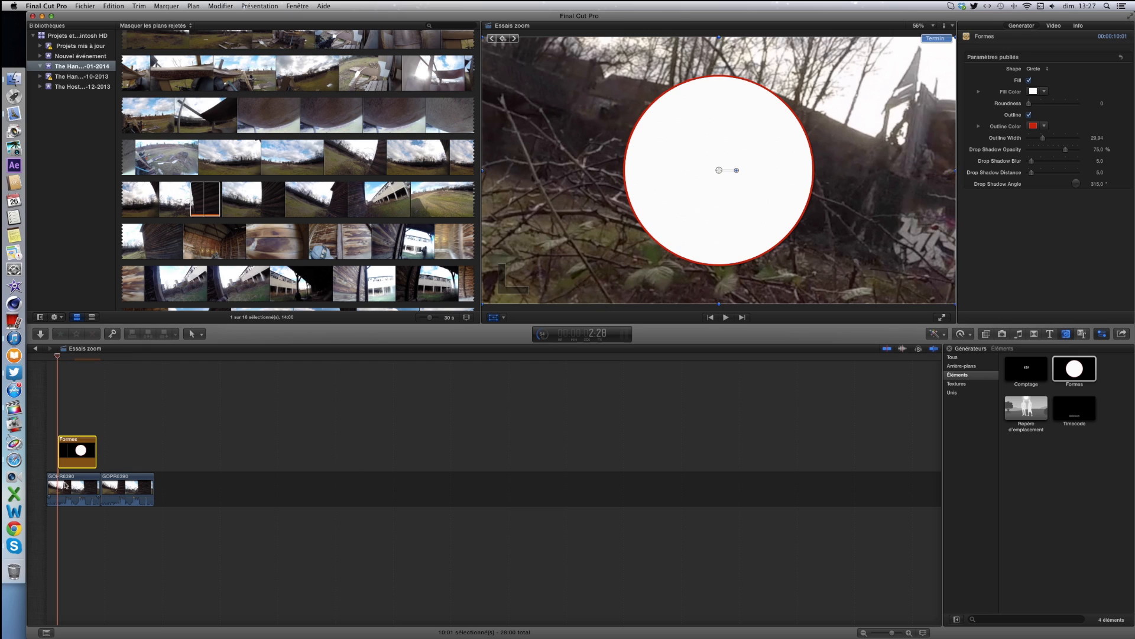
Compare the unscaled second clip at 21:12 with the enlarged first clip under the circle at 2:28.
click(131, 482)
click(129, 366)
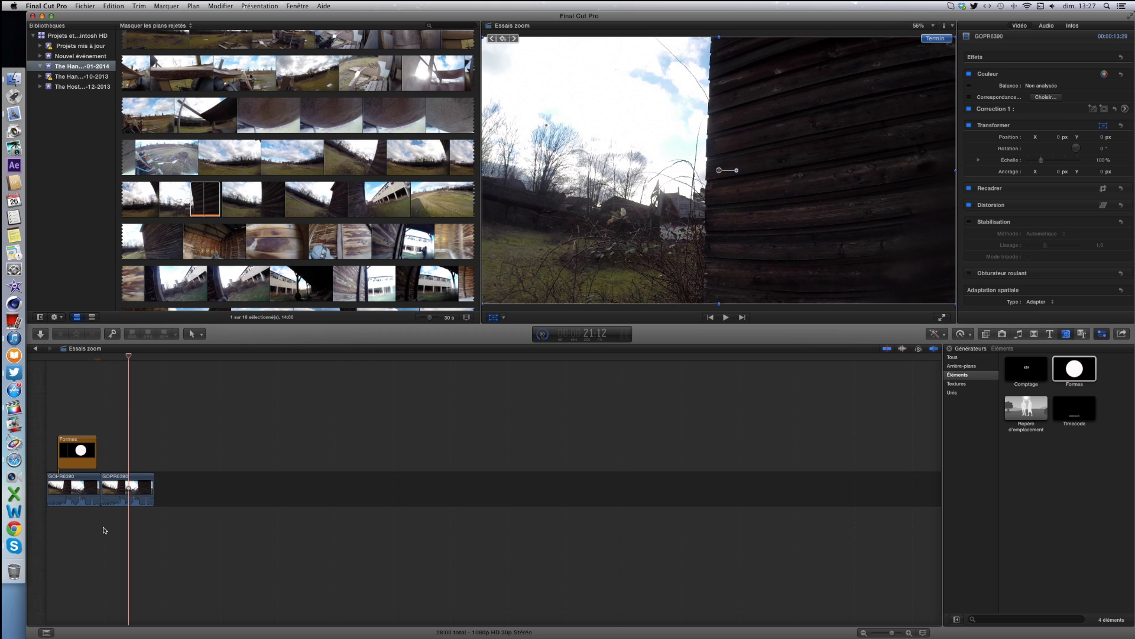
click(63, 489)
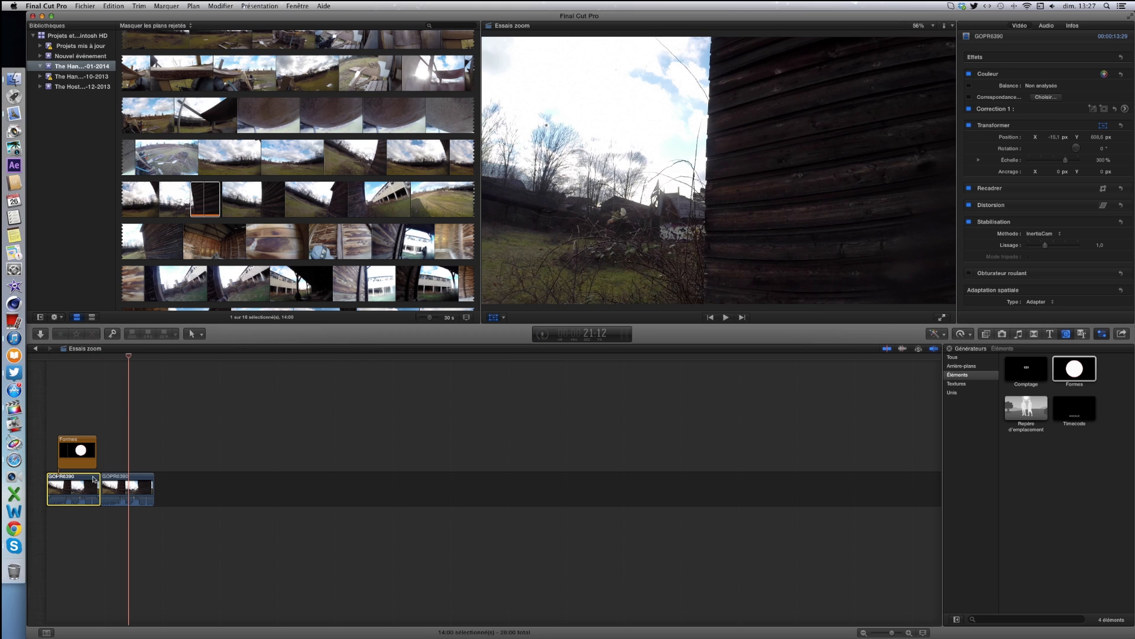
click(65, 404)
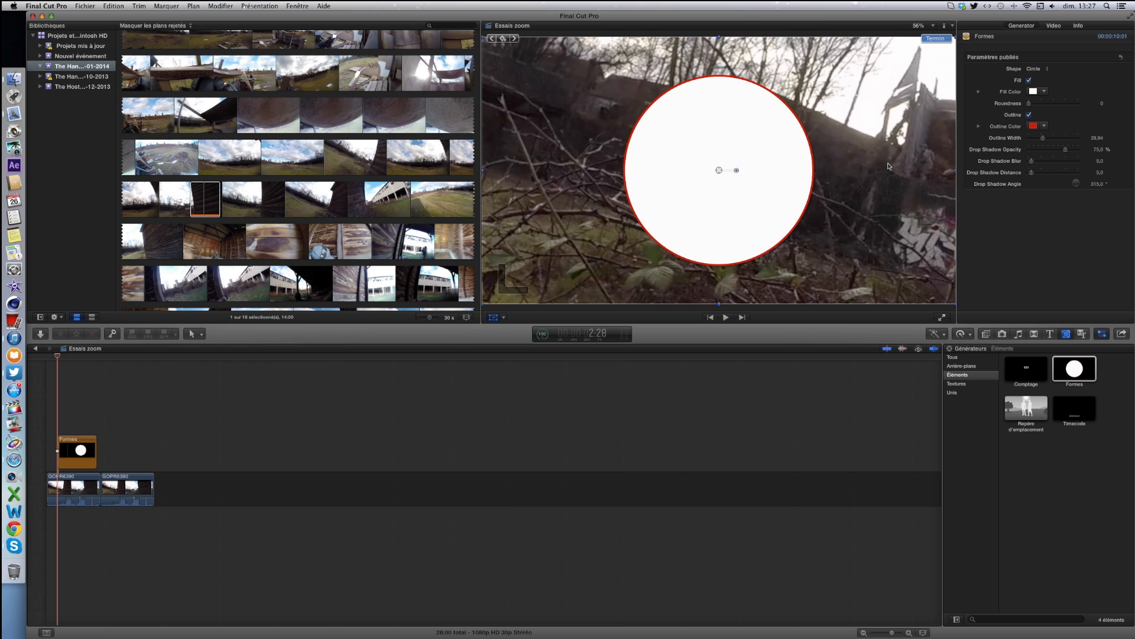
Shift the Formes circle slightly up and left, and reposition the enlarged first clip to about X -1577 px and Y 849 px.
drag(891, 166, 868, 161)
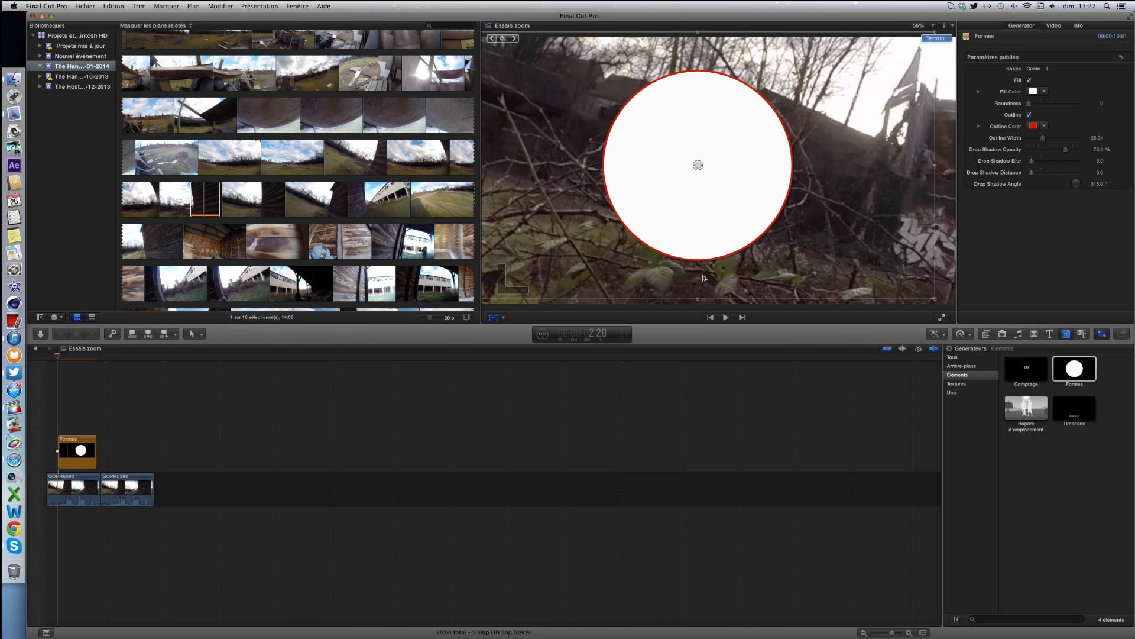
click(73, 489)
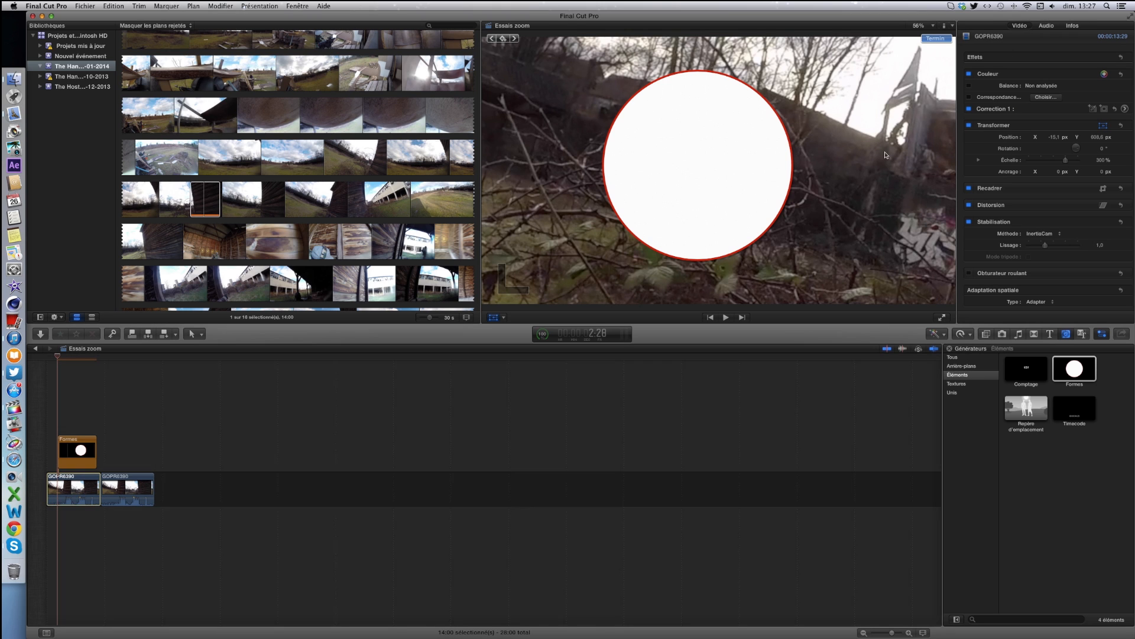
drag(710, 136, 507, 117)
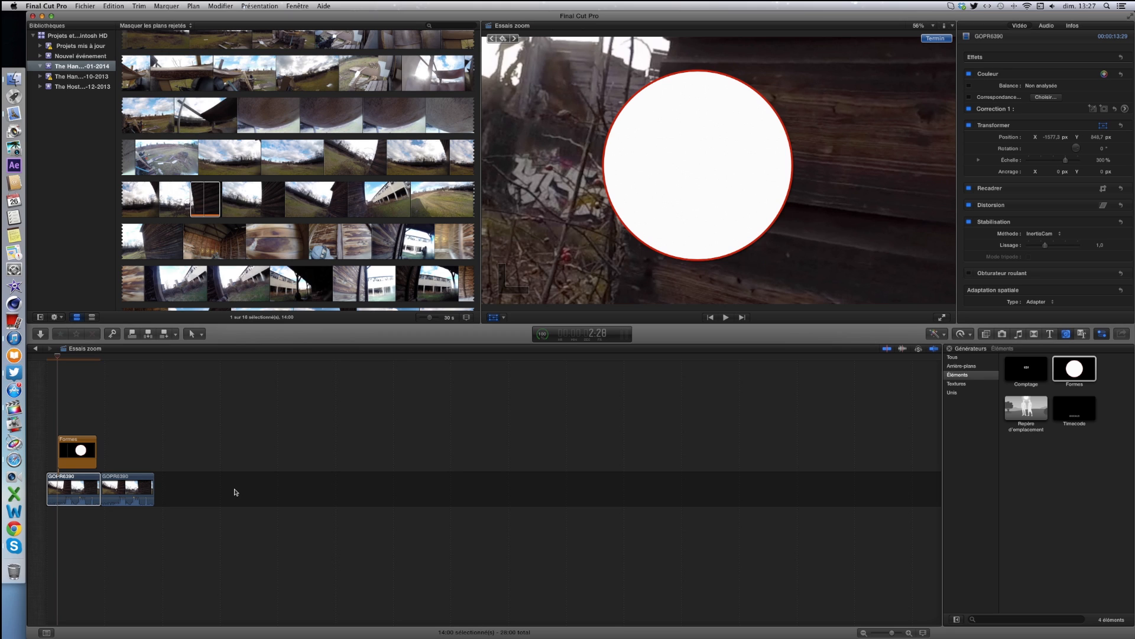
Turn off the fill of the Formes circle so only its red outline remains.
click(74, 457)
click(1021, 26)
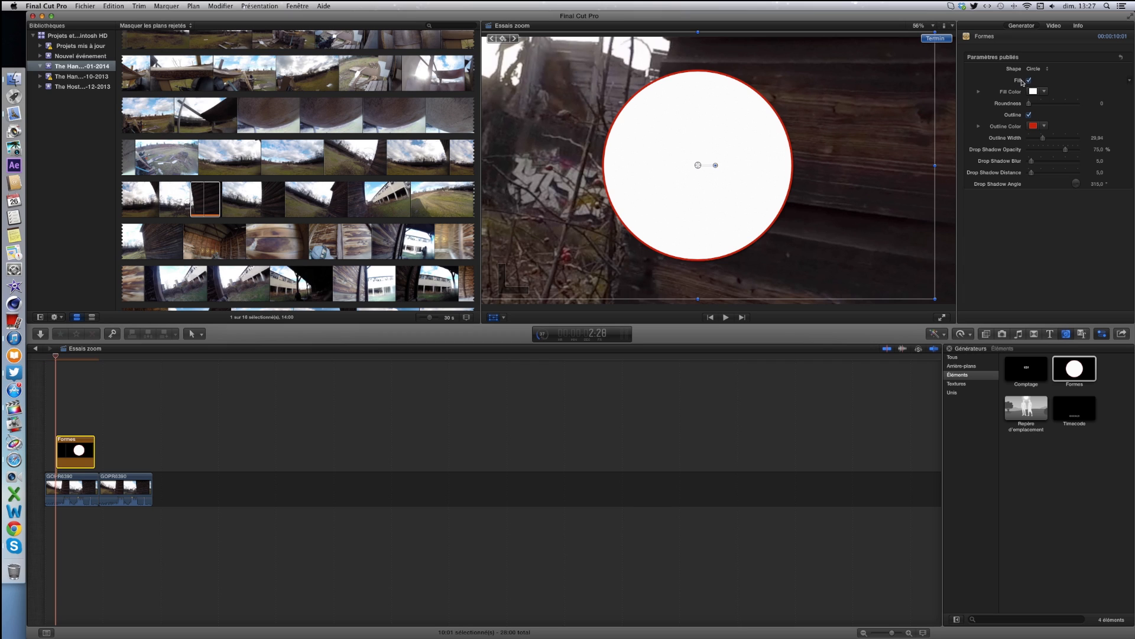
click(1029, 81)
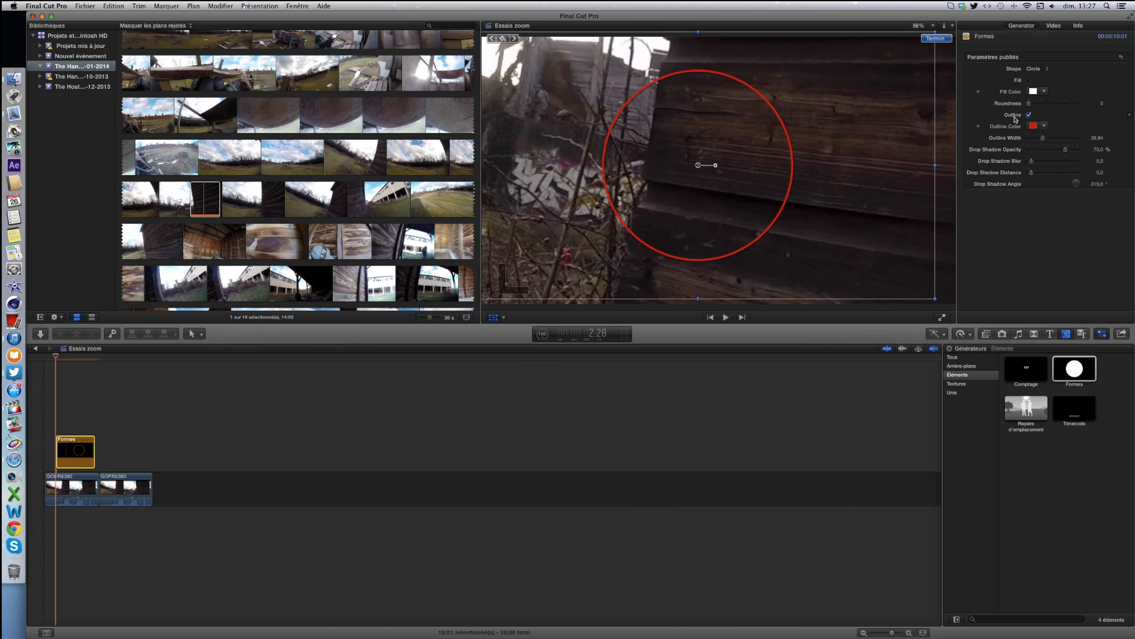
Try Hexagon and 5-sided star A as the Formes shape, and return it to Circle.
click(1045, 69)
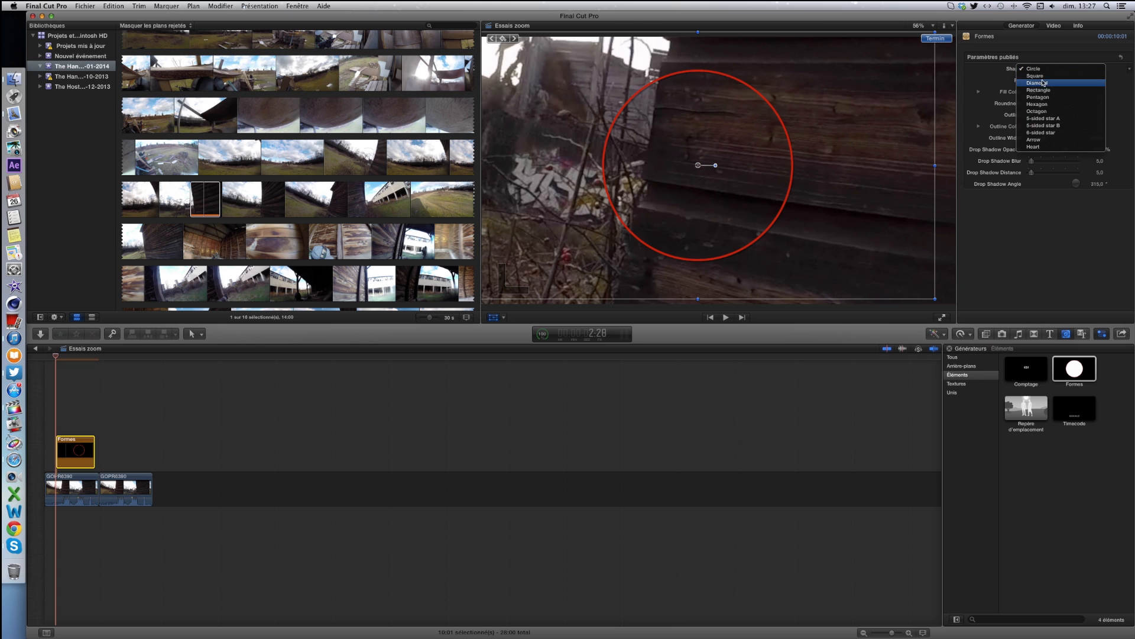
click(1044, 104)
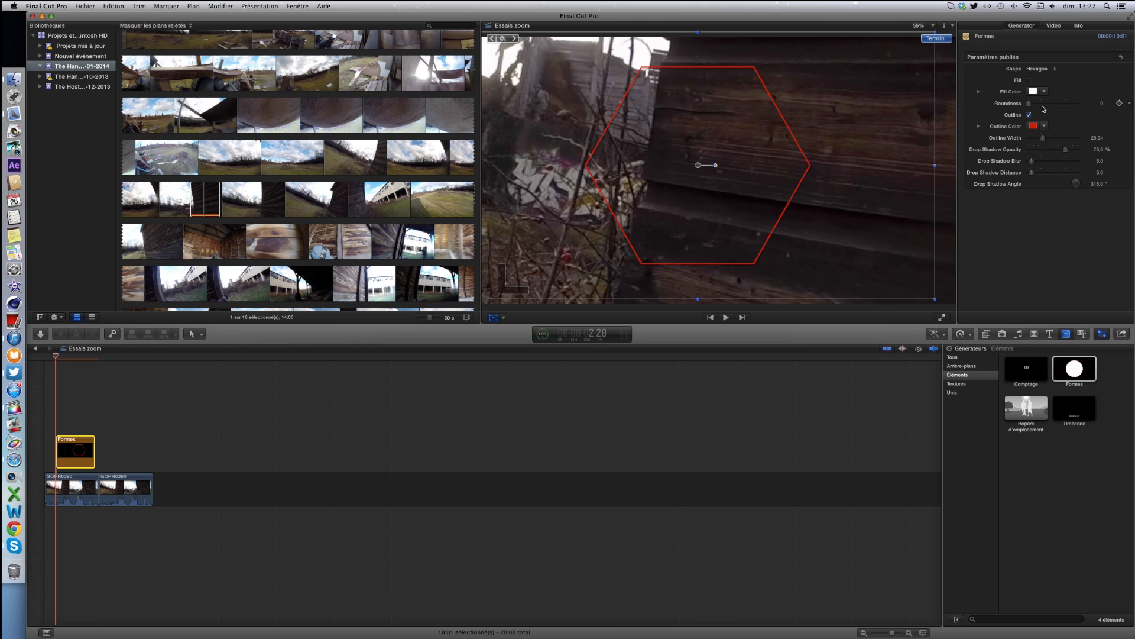
click(1036, 70)
click(1035, 75)
click(1035, 73)
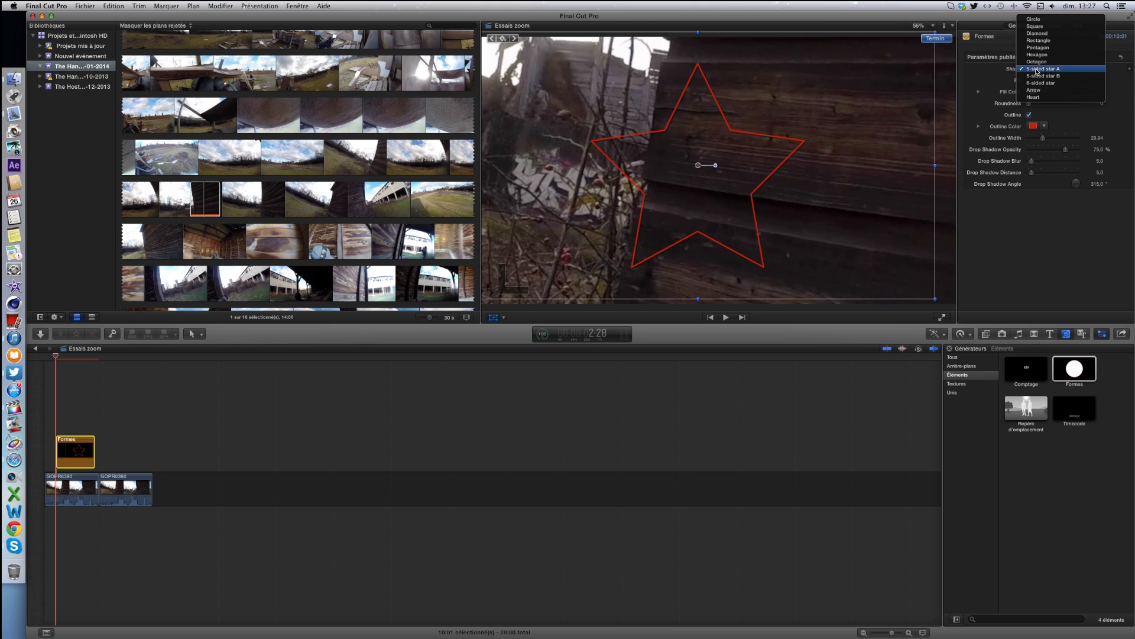
click(1035, 20)
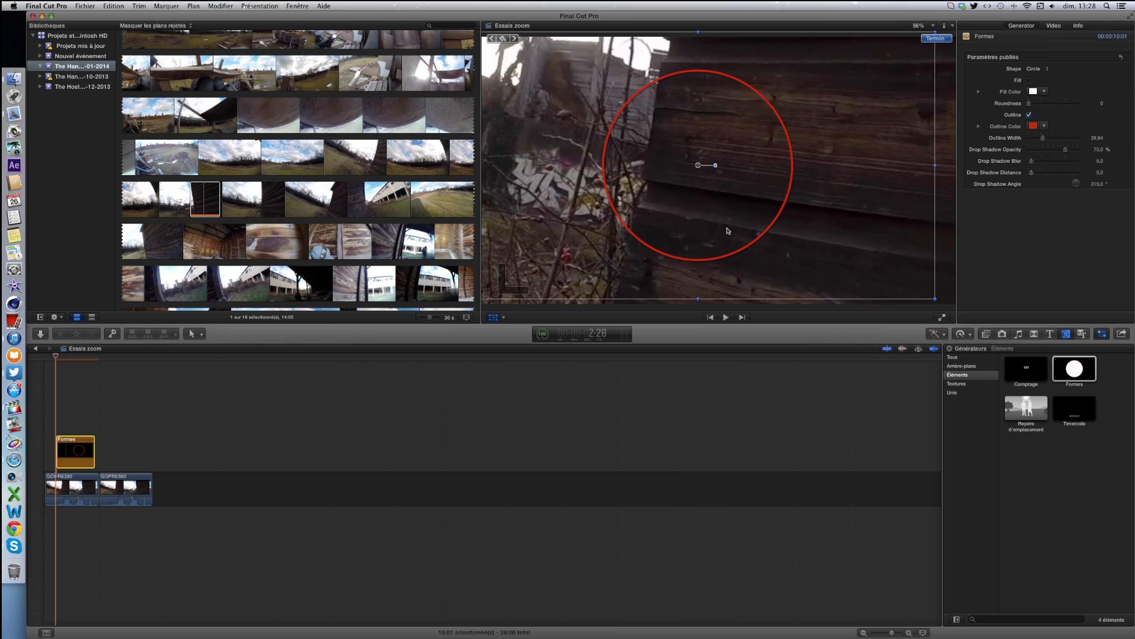
Scale the Formes circle to 35% and place it over the subject at about X -718 px and Y 289 px.
drag(700, 166, 544, 100)
click(1049, 28)
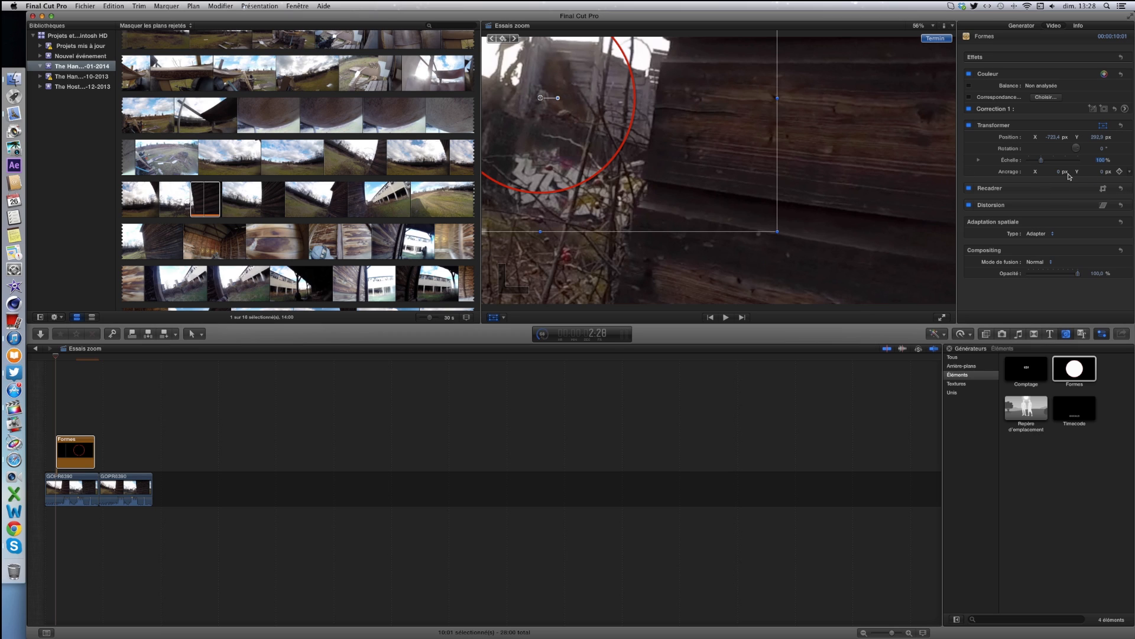
text(30)
key(Return)
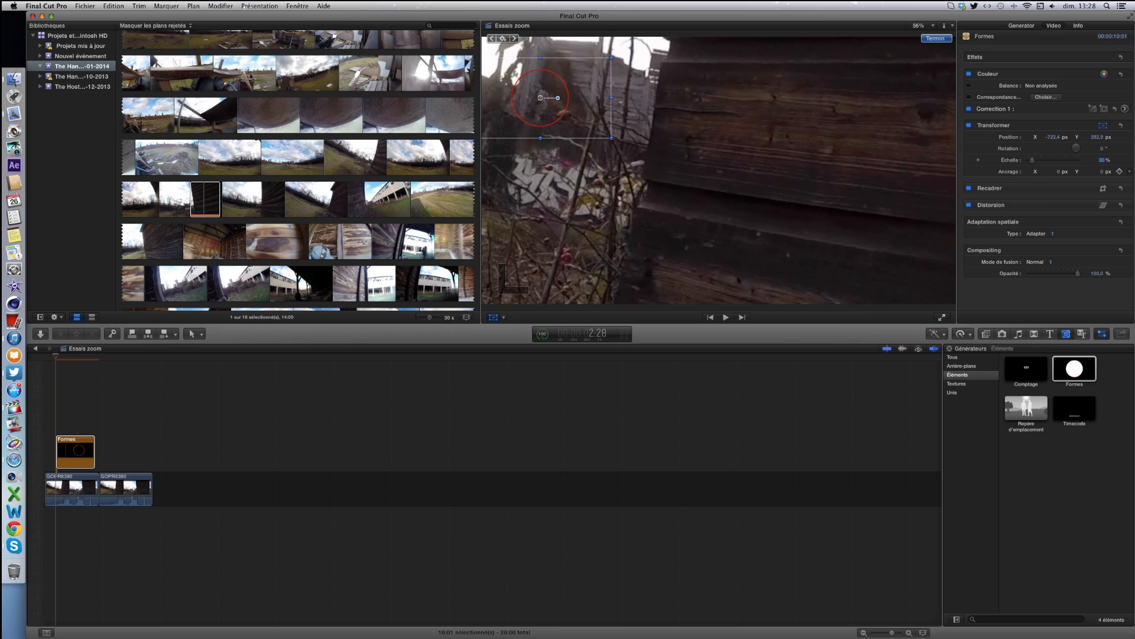
text(35)
key(Return)
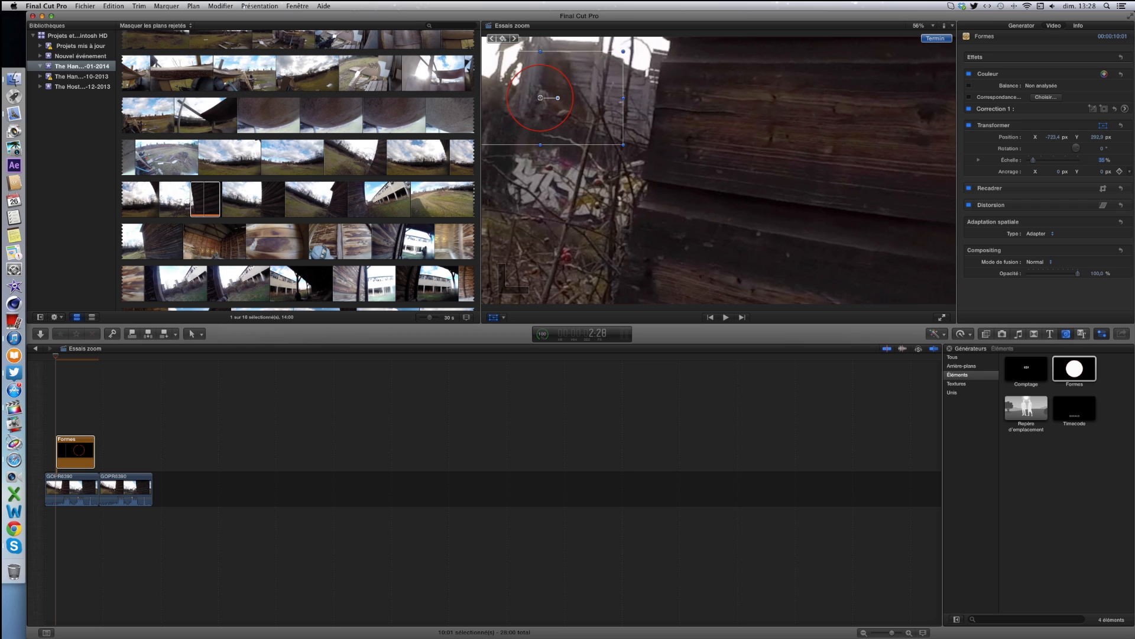
click(541, 99)
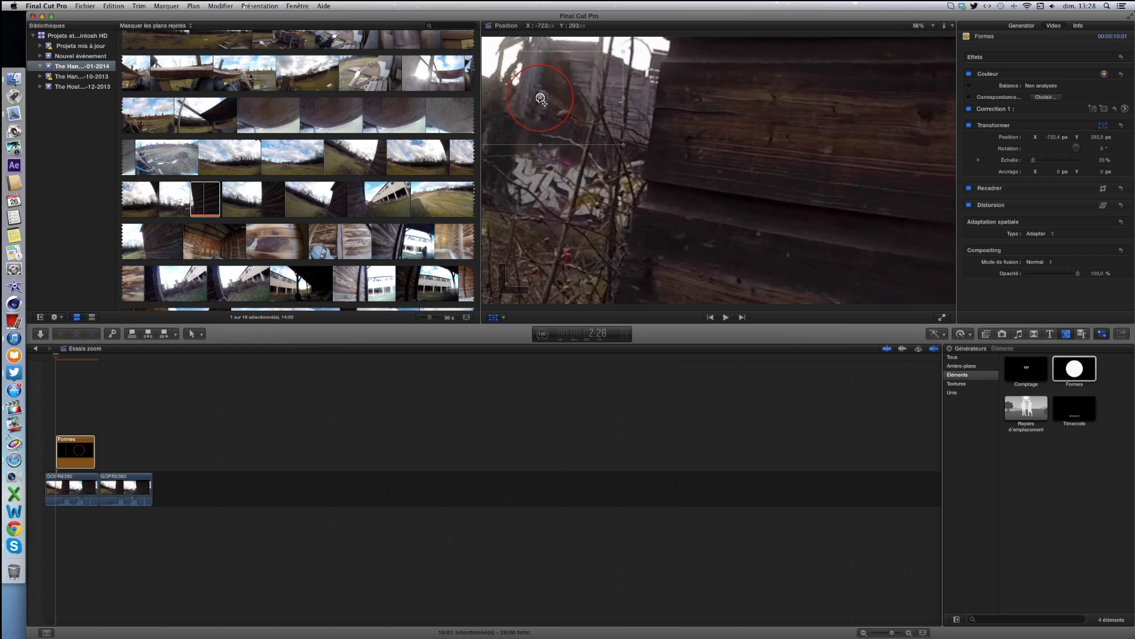
drag(540, 98, 543, 101)
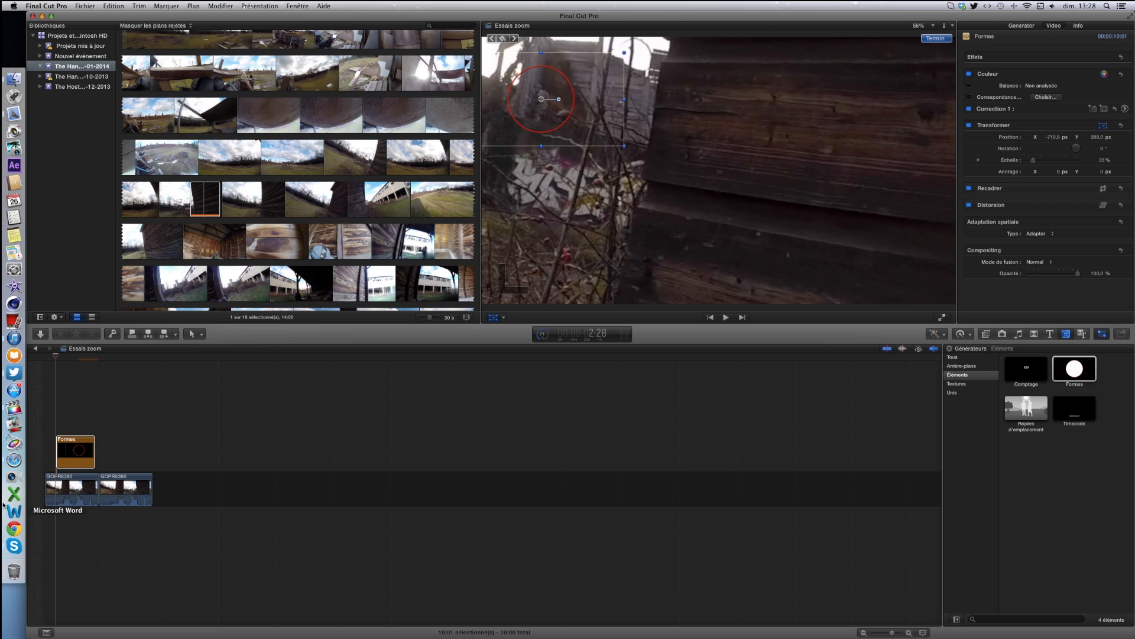
Keyframe the enlarged first clip's transform at 2:28, and reposition it at 3:00 to about X -1532 px and Y 854 px.
click(72, 497)
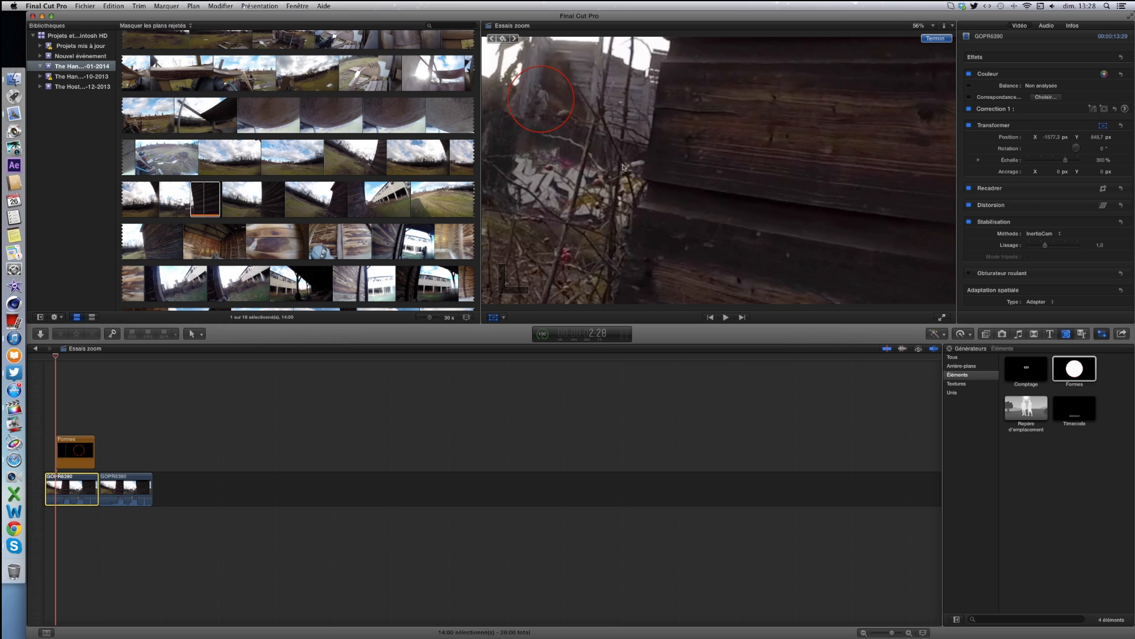
click(503, 39)
key(Right)
key(Right)
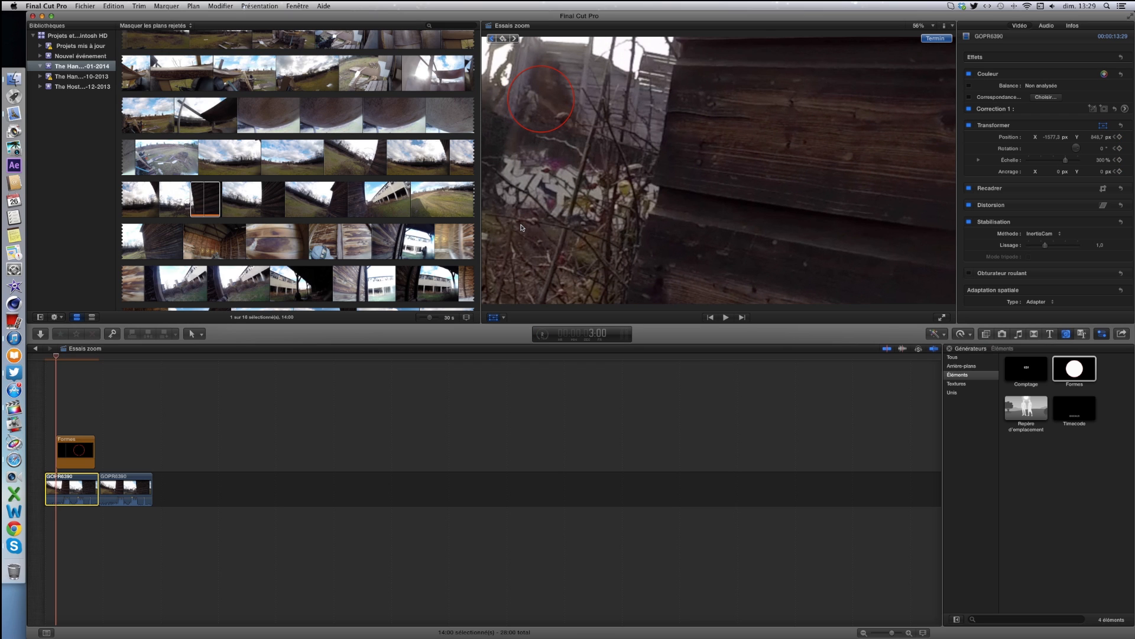
drag(572, 191, 583, 189)
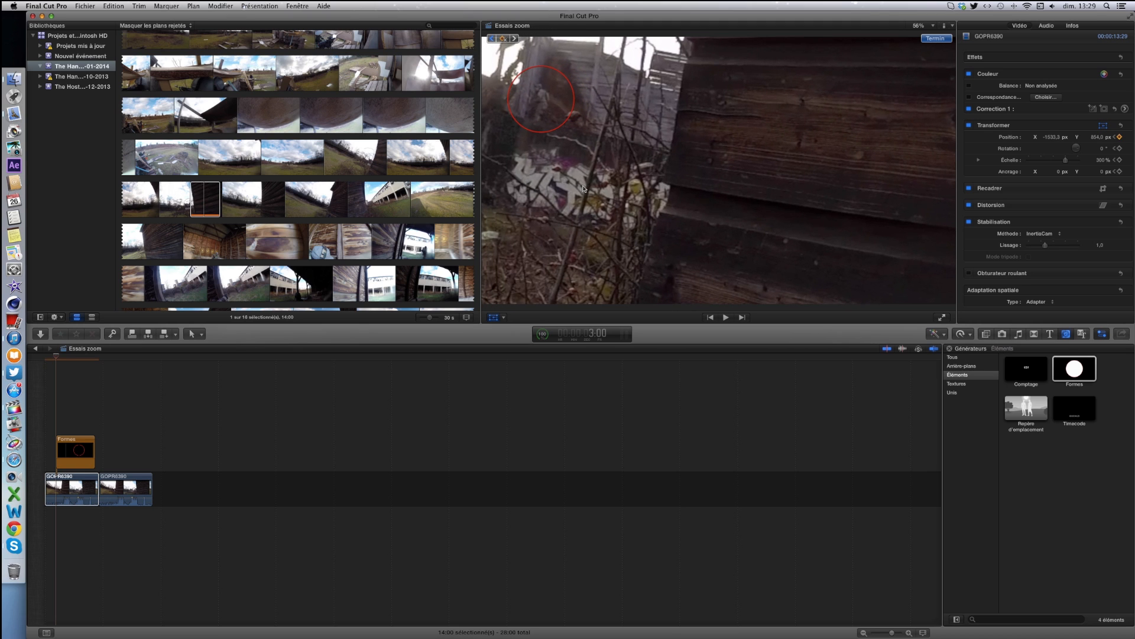
Keyframe the first clip's position at 3:03 and 3:06 to keep the subject circled, ending at about X -1411 px and Y 873 px.
key(Right)
key(Right)
key(Right)
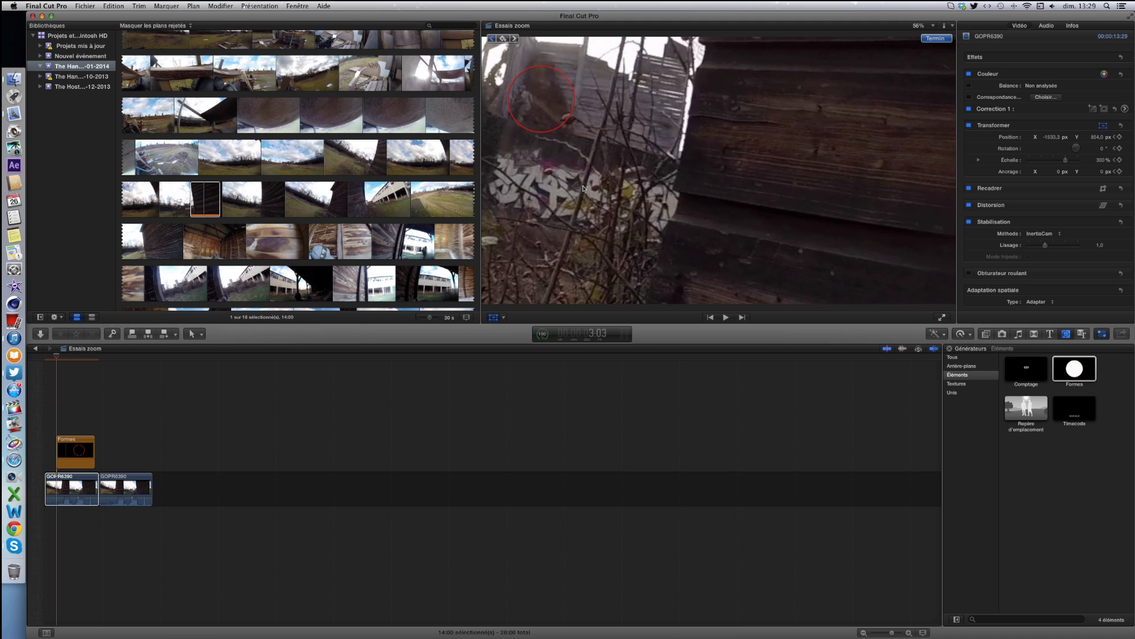
drag(587, 189, 616, 183)
key(Right)
key(Right)
key(Right)
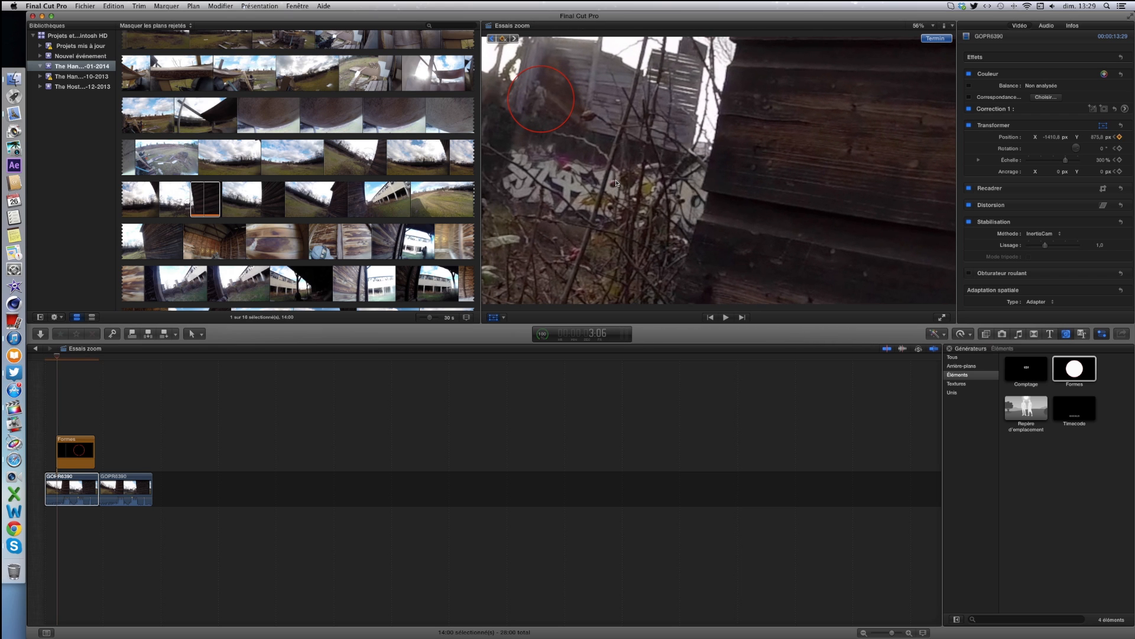
Continue keyframing the first clip's position every few frames up to 4:13, keeping the subject inside the circle.
key(Right)
key(Right)
key(Right)
mouse_move(616, 183)
mouse_down()
mouse_move(748, 167)
mouse_move(708, 170)
mouse_move(728, 163)
mouse_move(698, 168)
mouse_move(723, 178)
mouse_move(714, 175)
mouse_move(768, 169)
mouse_up()
key(Right)
key(Right)
key(Right)
key(Right)
key(Right)
key(Right)
key(Right)
key(Right)
key(Right)
key(Right)
key(Right)
key(Right)
key(Right)
key(Right)
key(Right)
key(Right)
key(Right)
key(Right)
key(Right)
key(Right)
key(Right)
key(Right)
key(Right)
key(Right)
key(Right)
key(Right)
key(Right)
key(Right)
key(Right)
key(Right)
key(Right)
key(Right)
key(Right)
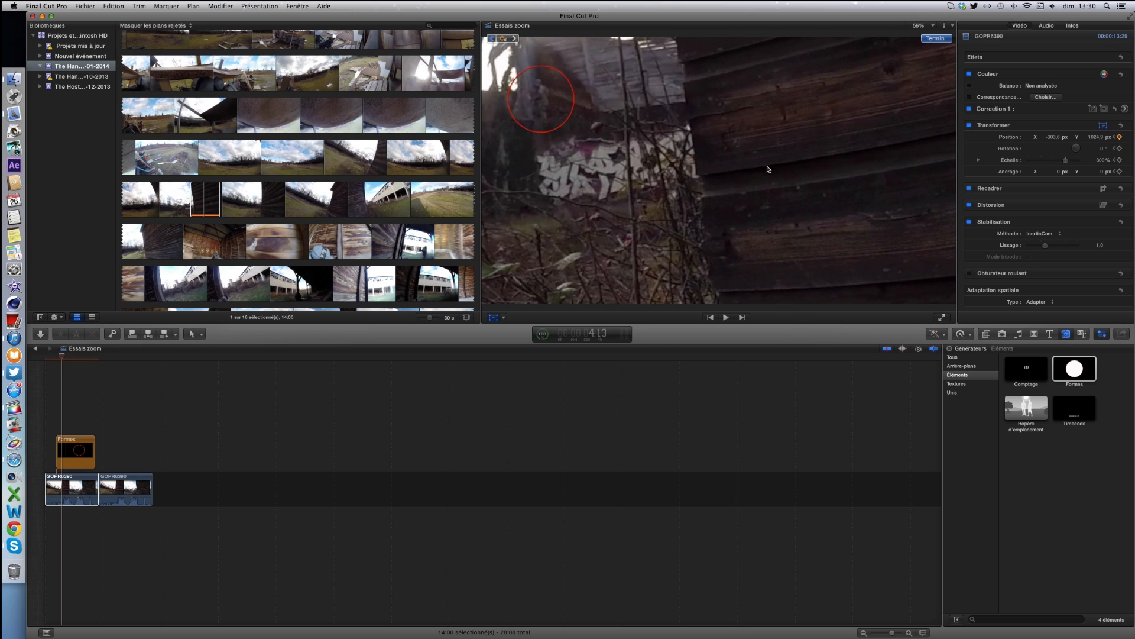
Keyframe the first clip's position onward to 5:07, ending at about X -95 px and Y 1023 px.
key(Right)
key(Right)
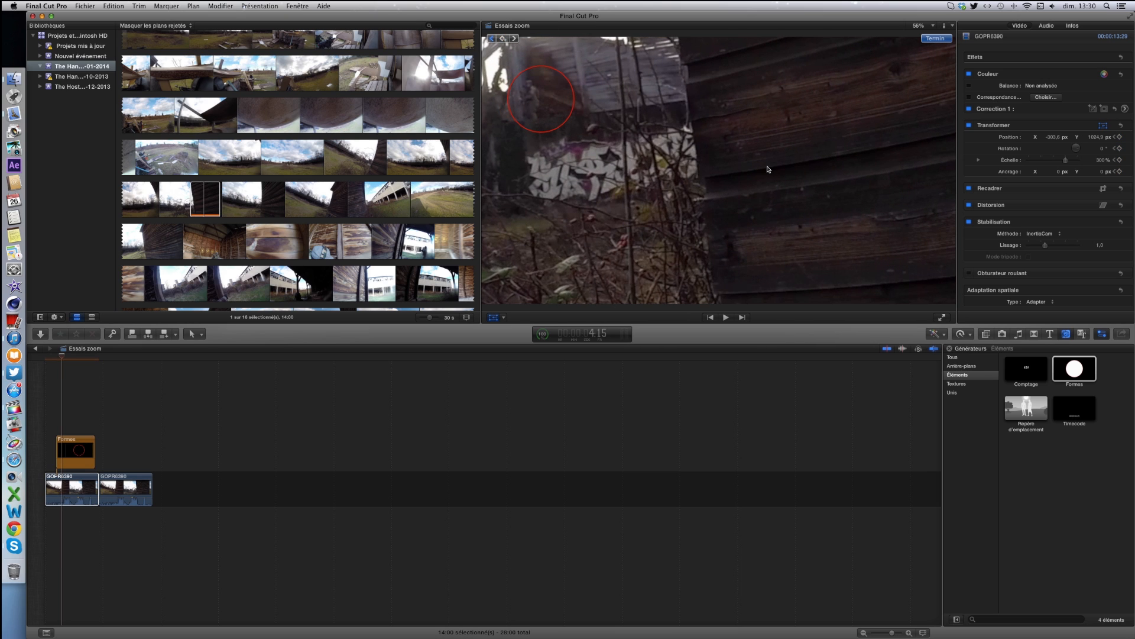
key(Right)
key(Right)
key(Right)
key(Right)
key(Right)
key(Right)
key(Right)
key(Right)
key(Right)
key(Right)
key(Right)
key(Right)
key(Right)
key(Right)
key(Right)
key(Right)
key(Right)
drag(768, 169, 813, 171)
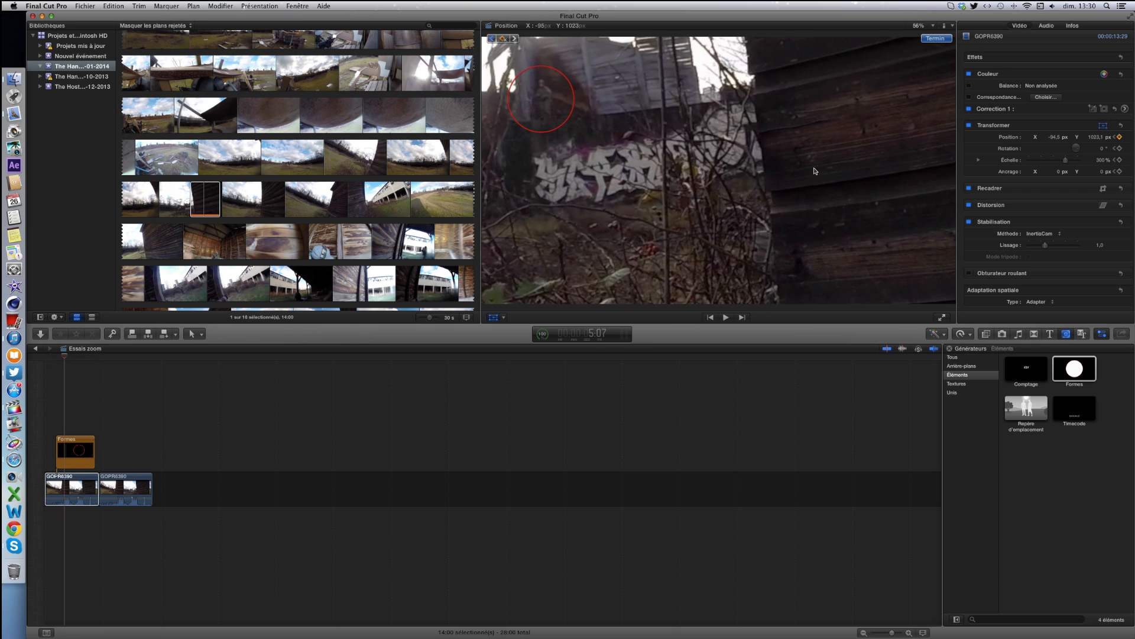
Continue tracking the subject with position keyframes on the first clip up to 6:09, reaching about X -18 px.
key(Right)
key(Right)
key(Right)
key(Right)
key(Right)
key(Right)
key(Right)
key(Right)
key(Right)
key(Right)
key(Right)
key(Right)
key(Right)
key(Right)
key(Right)
key(Right)
key(Right)
key(Right)
key(Right)
key(Right)
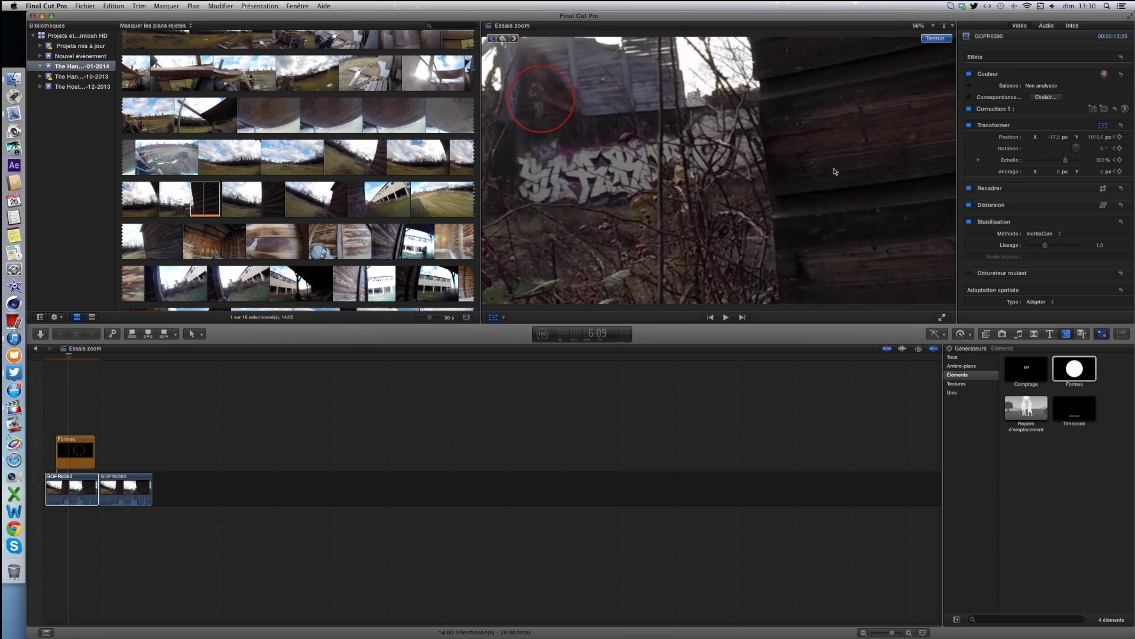
Complete the first clip's position keyframes up to 6:28 at about X 113 px and Y 1020 px, and finish the transform.
key(Right)
key(Right)
key(Right)
key(Right)
key(Right)
key(Right)
key(Right)
key(Right)
key(Right)
key(Right)
key(Right)
key(Right)
key(Right)
key(Right)
key(Right)
key(Right)
key(Right)
key(Right)
key(Right)
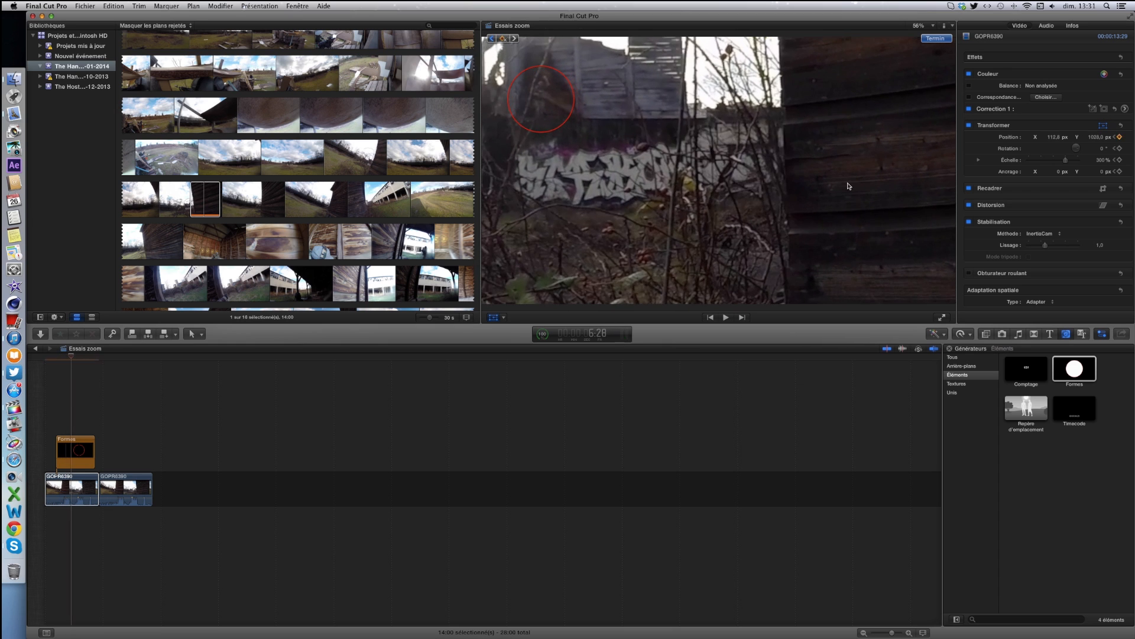
click(934, 39)
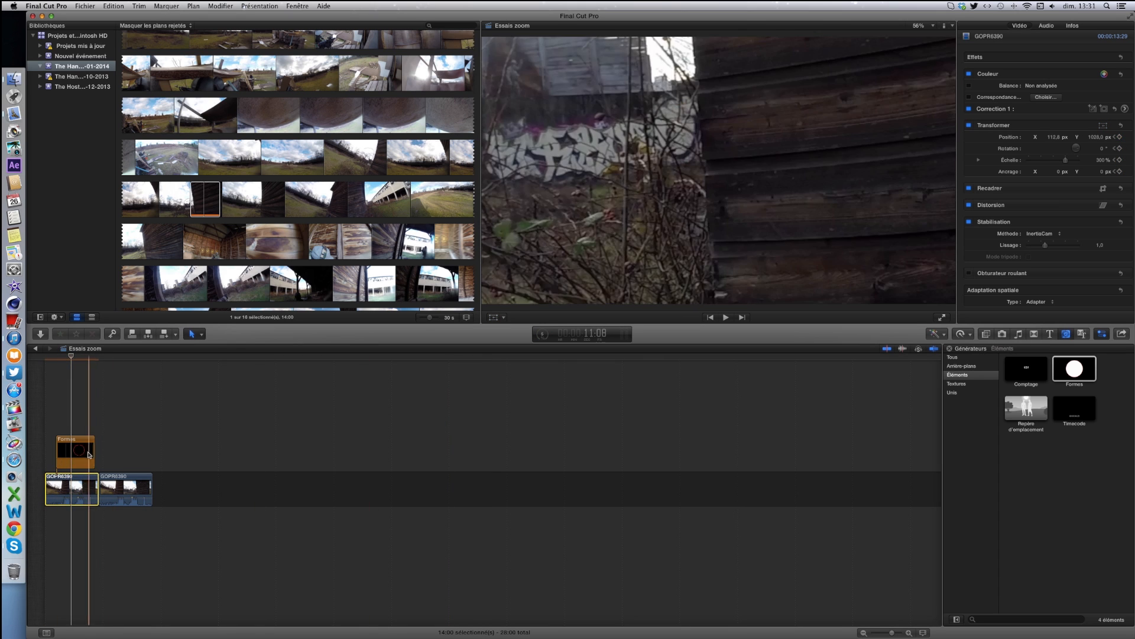
Trim the end of the Formes circle to 6:28, making it 4:00 long.
click(94, 451)
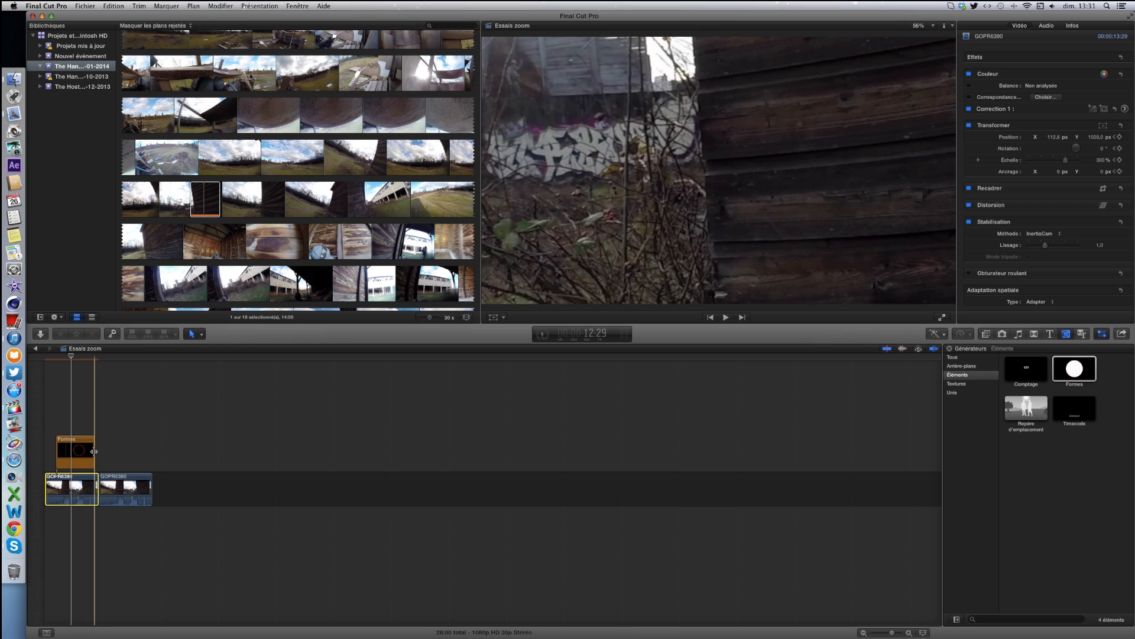
drag(94, 451, 73, 452)
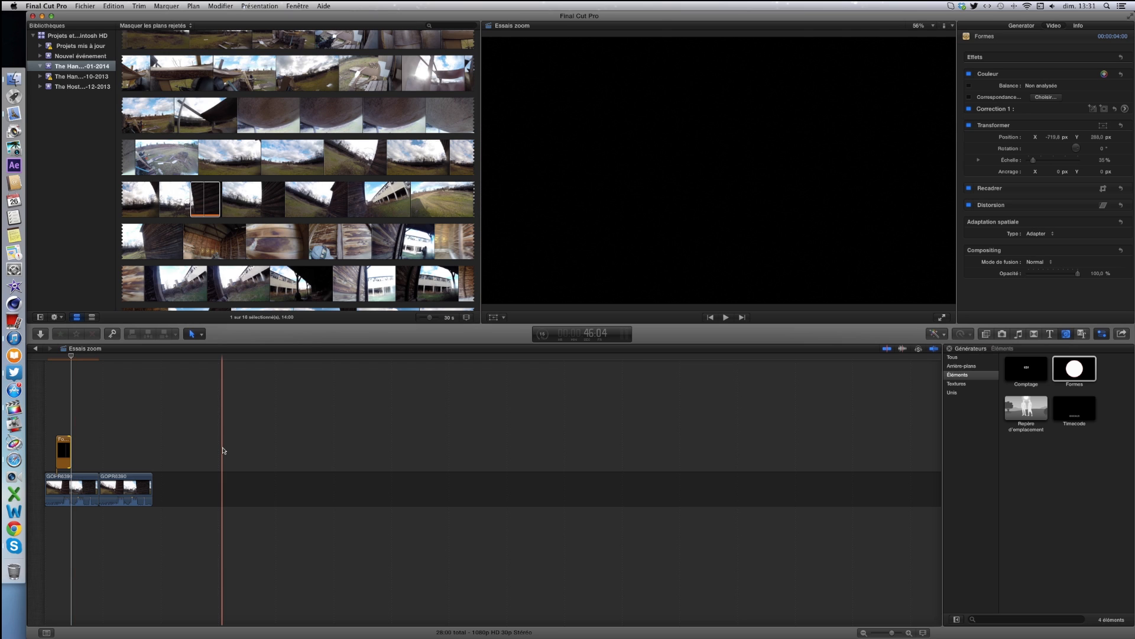
click(1021, 25)
click(70, 445)
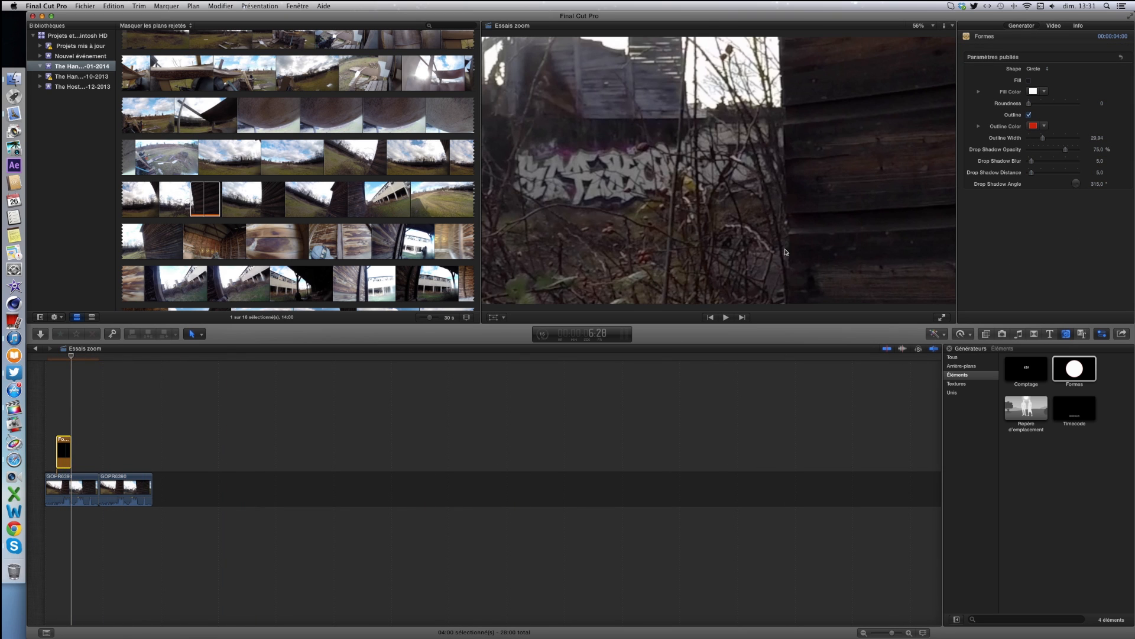
Set the Formes circle's blend mode to Stencil luma, checking it at 5:01, and turn its fill back on.
click(63, 357)
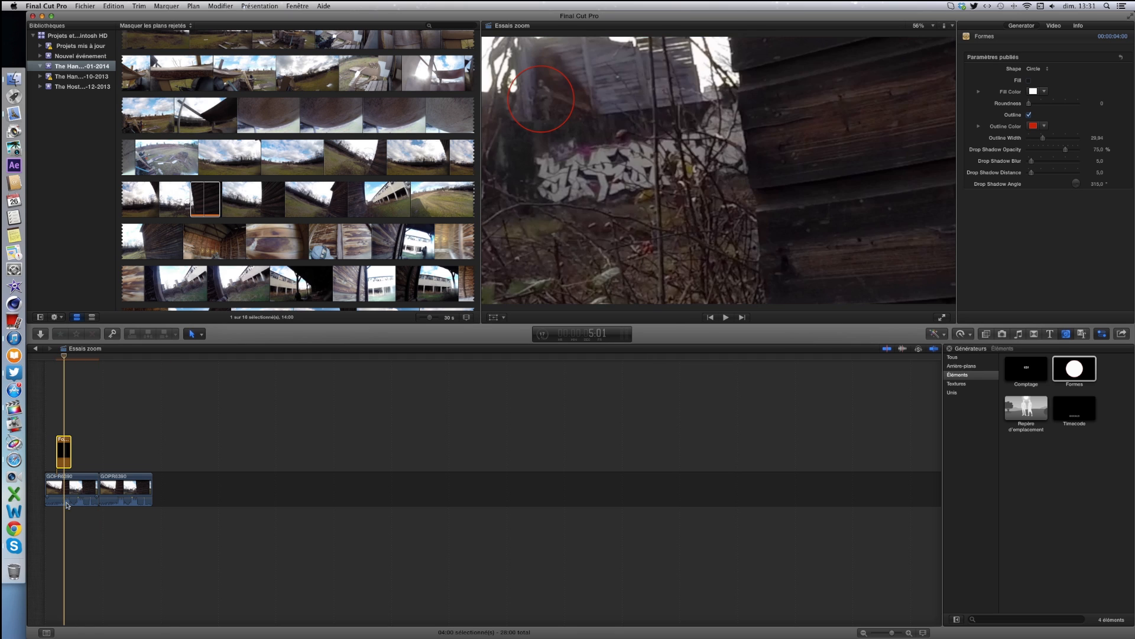
click(1054, 26)
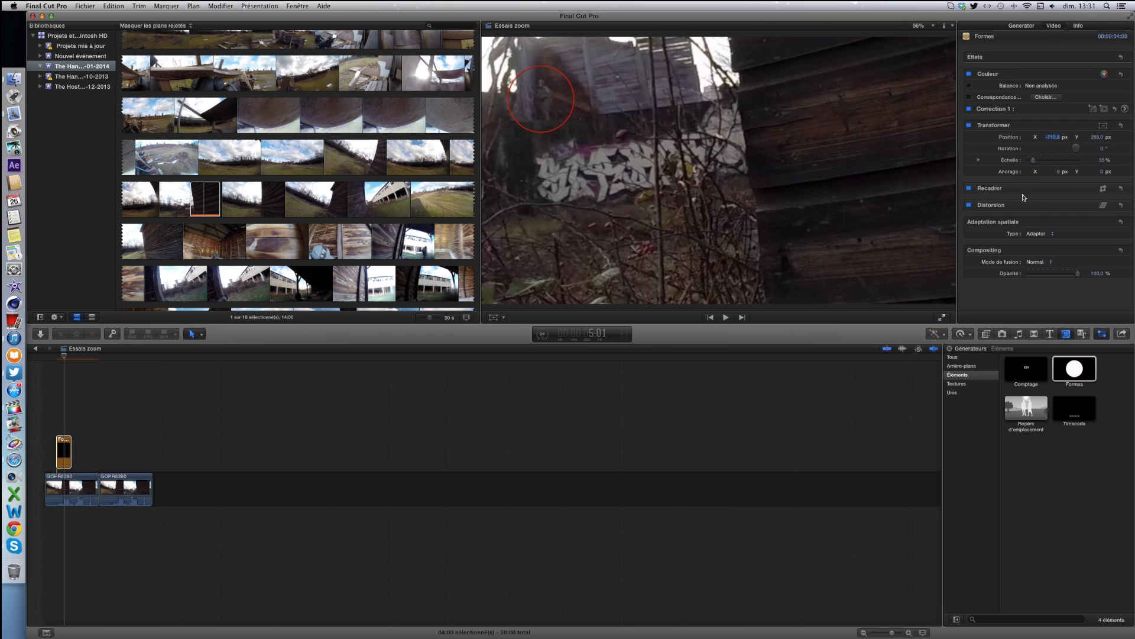
mouse_move(1002, 253)
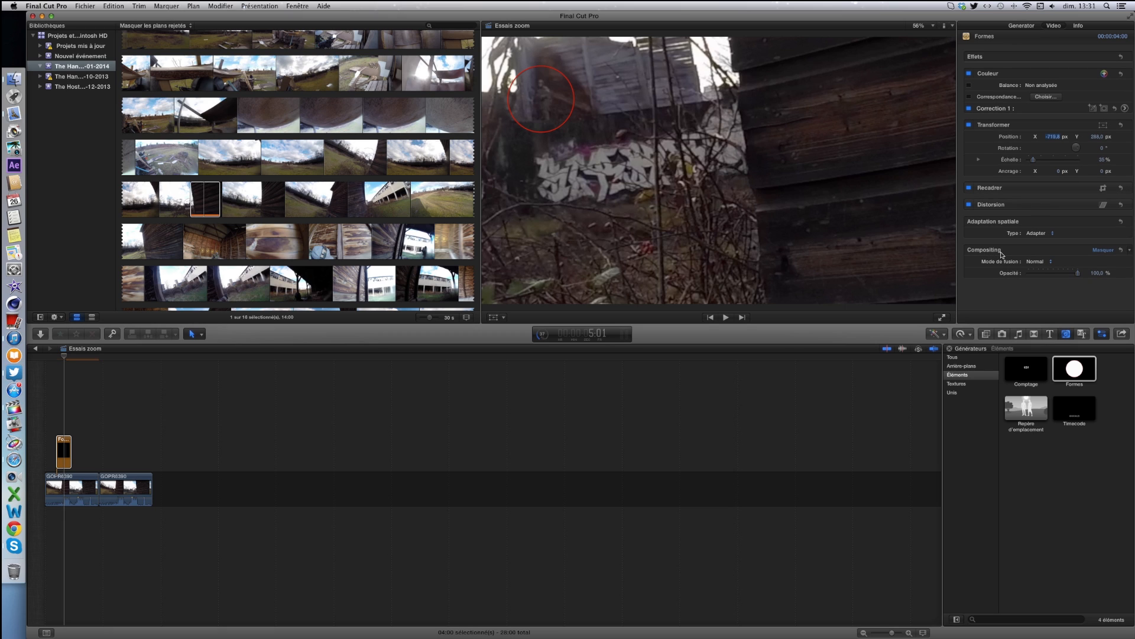
click(1040, 262)
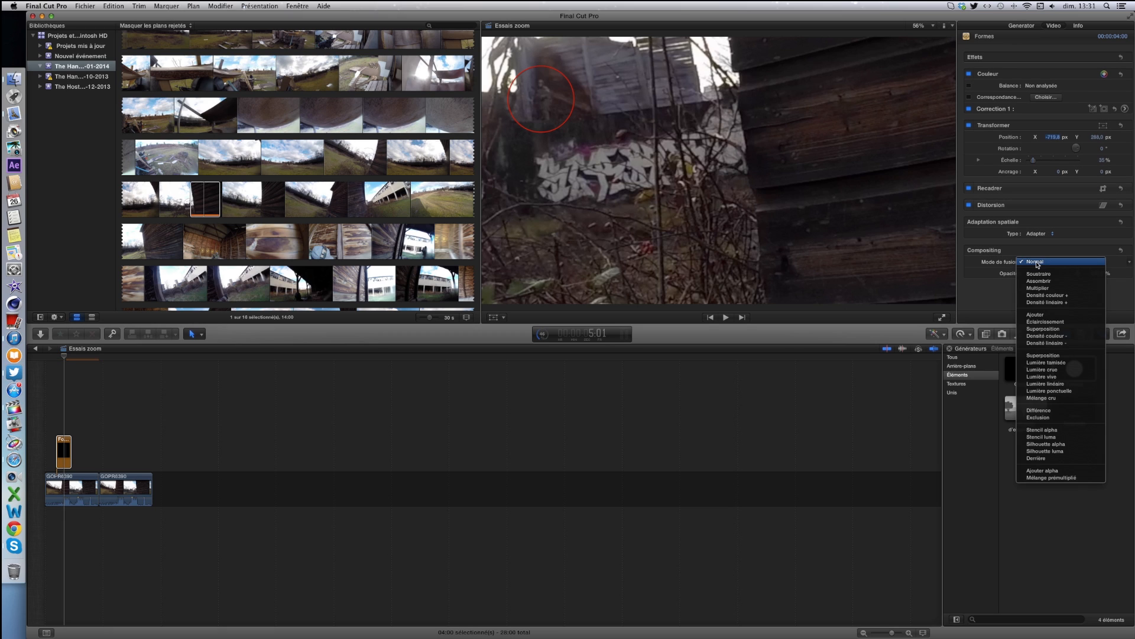
click(1031, 437)
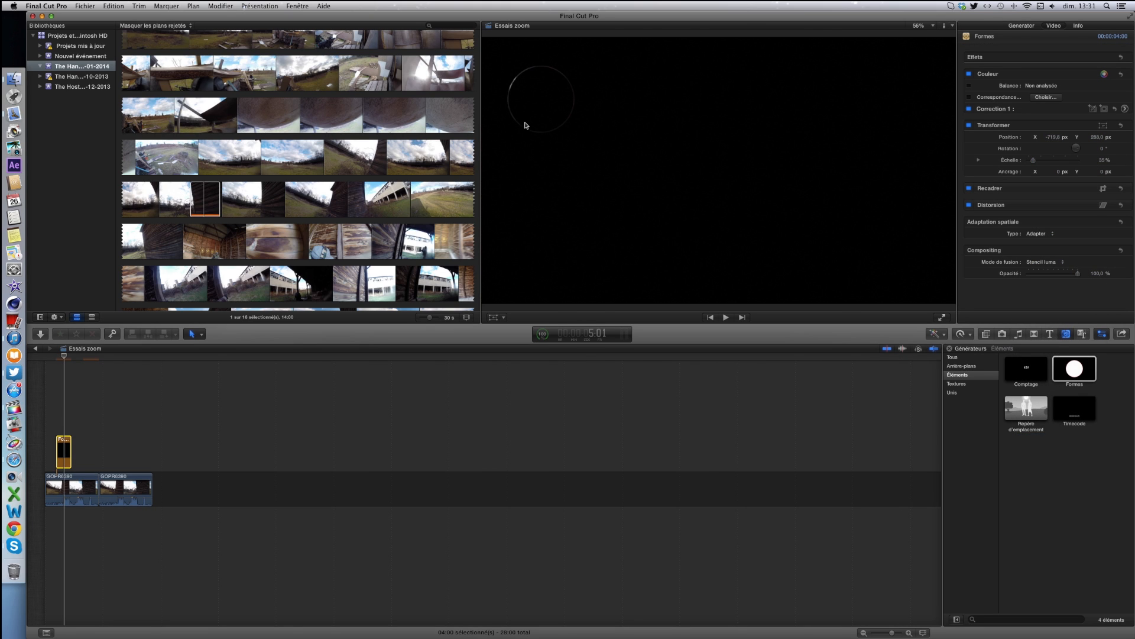
click(1016, 27)
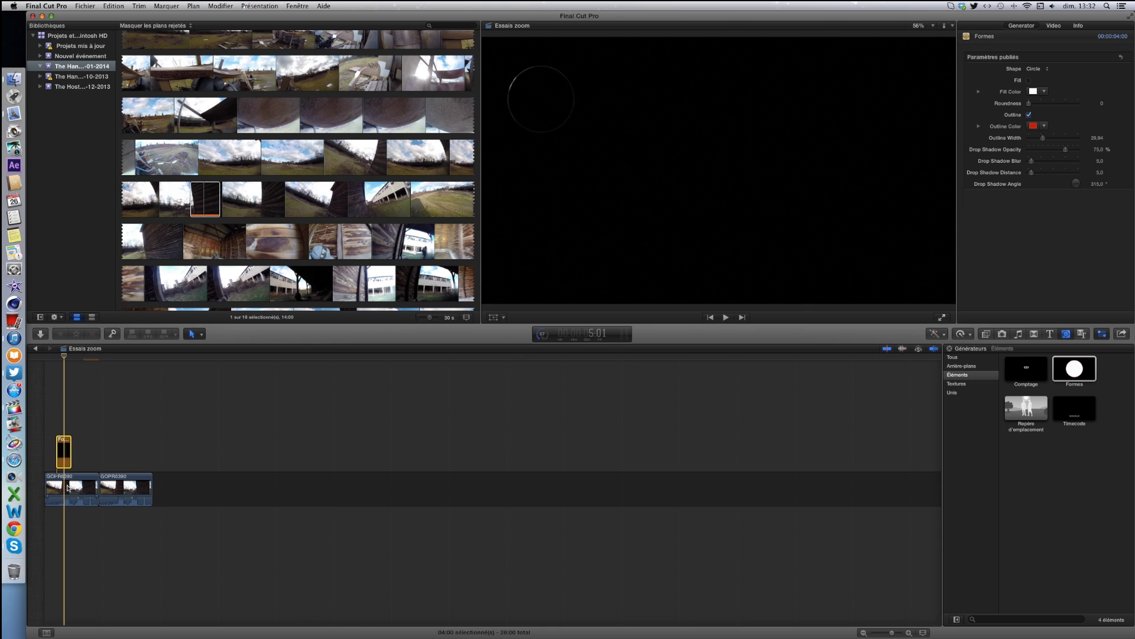
click(1030, 80)
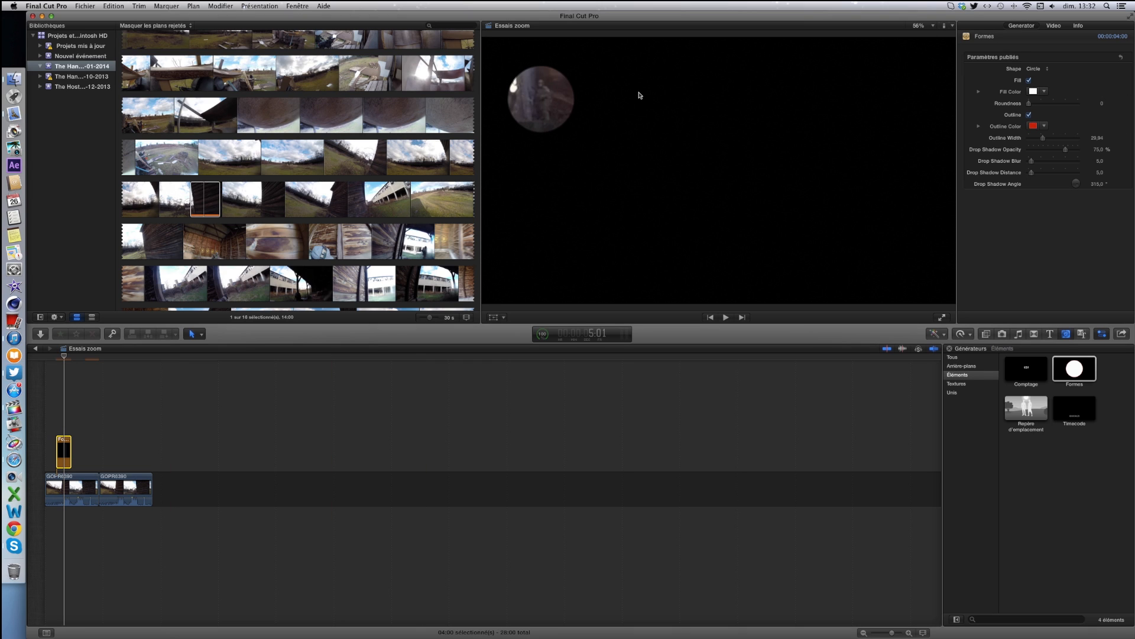
Turn off the outline of the Formes circle and deselect it in the timeline.
click(1029, 114)
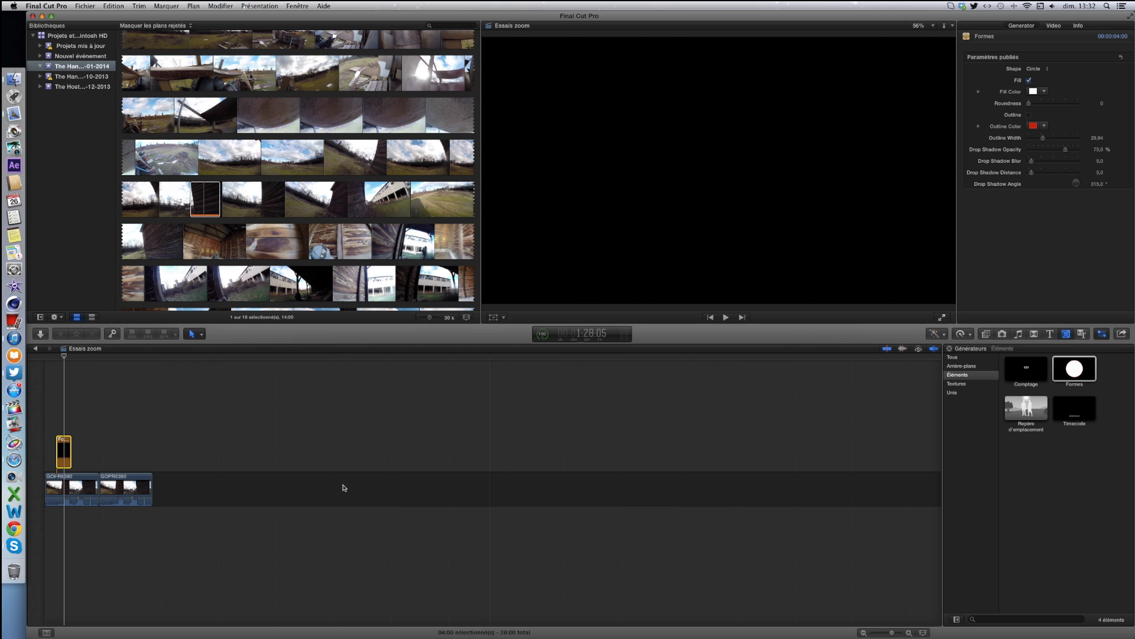
click(81, 531)
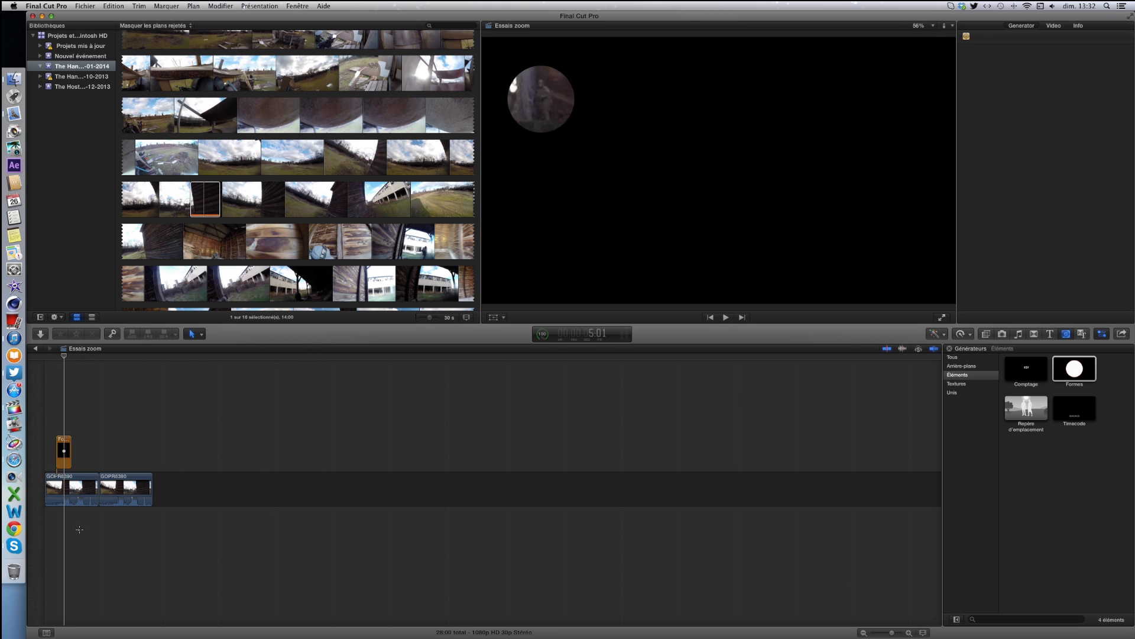
Detach the audio from the first GOPR6390 clip and delete the detached audio.
click(78, 486)
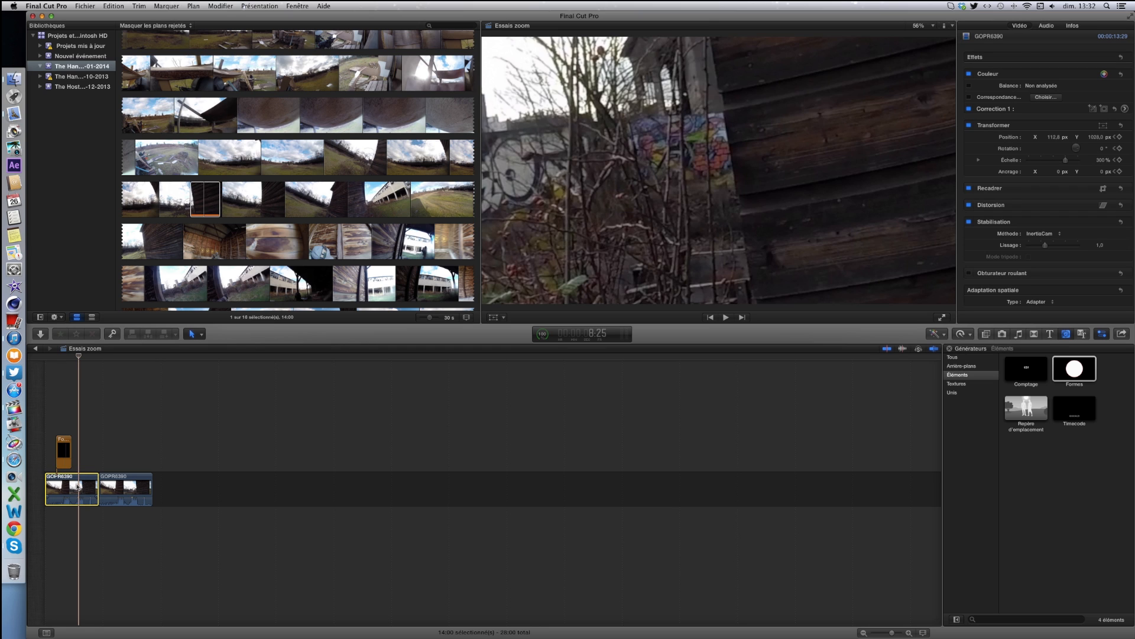
right_click(78, 486)
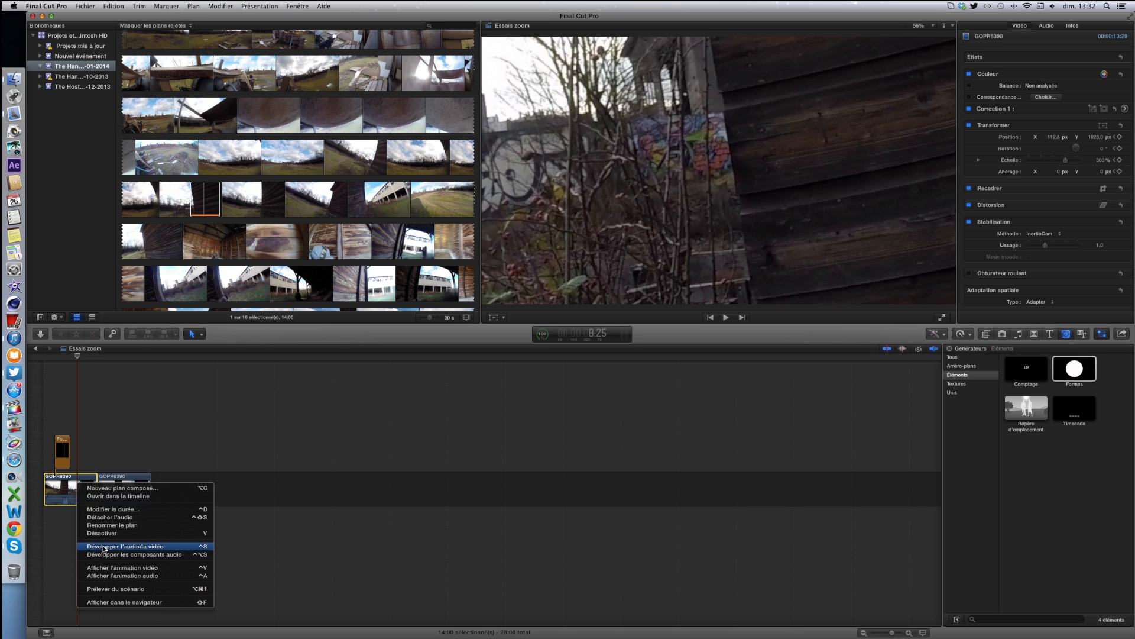
click(105, 518)
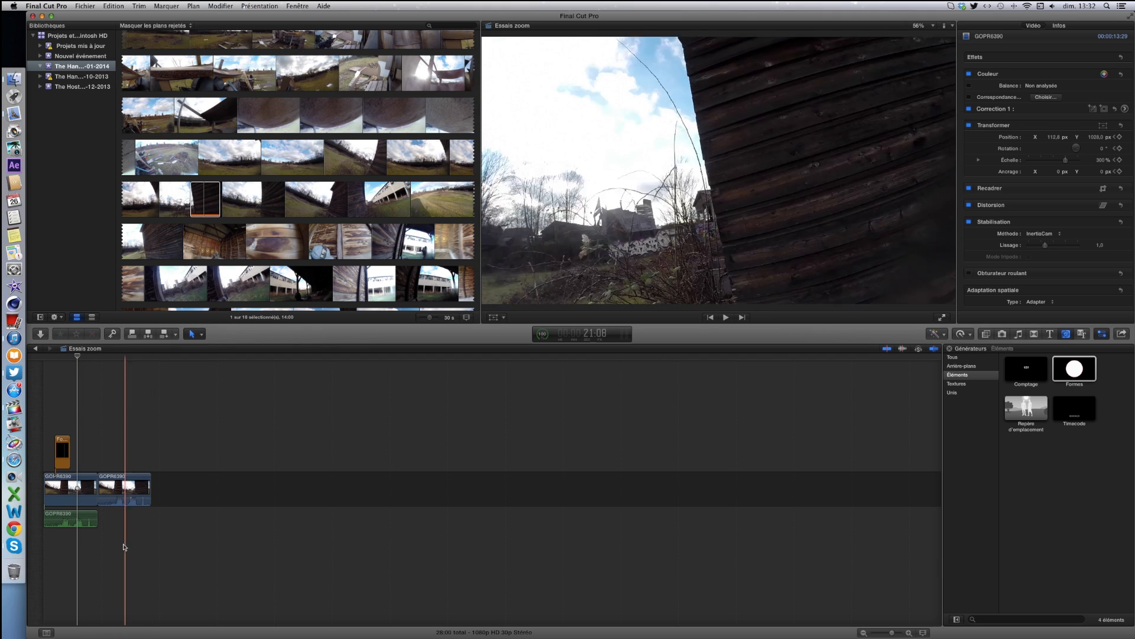
click(71, 515)
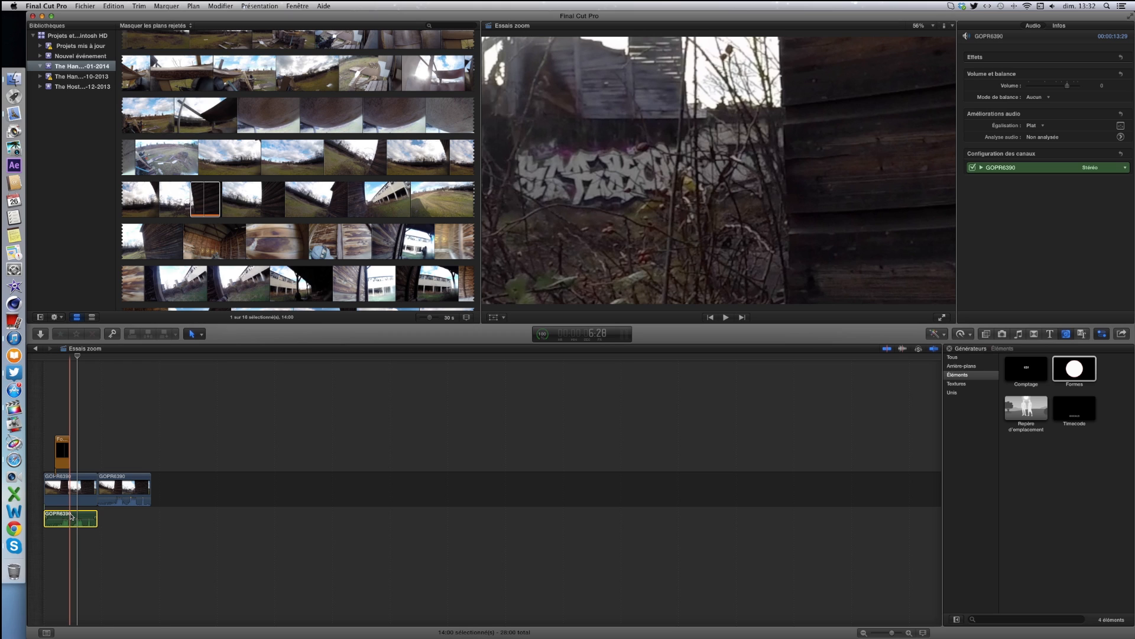
key(Delete)
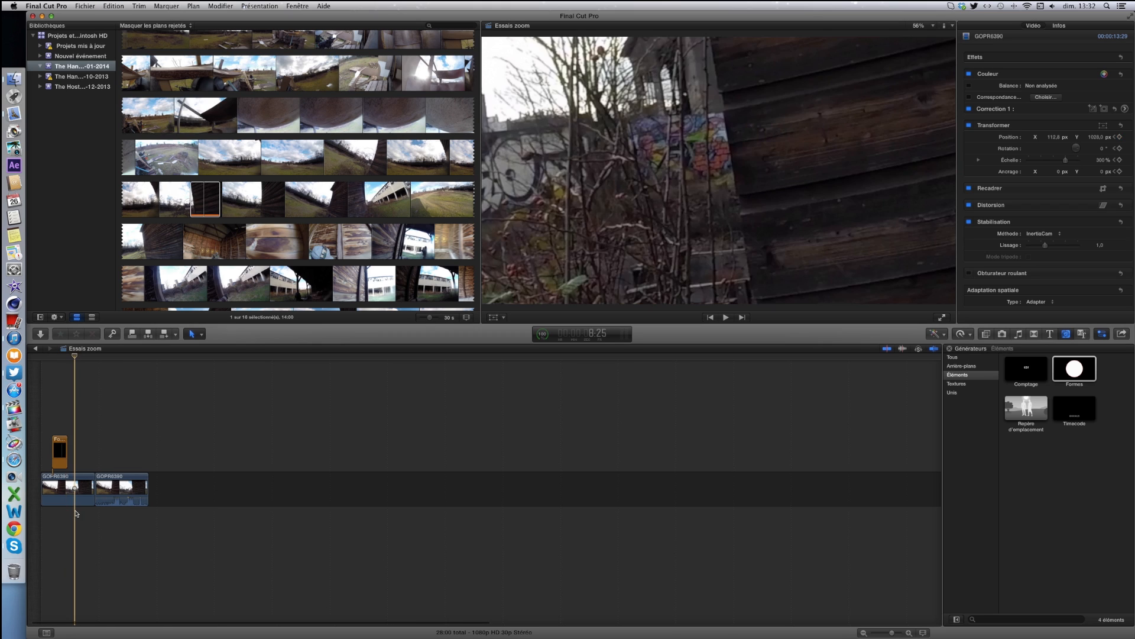
Combine the Formes circle and first clip into compound clip Essais zoom Plan, and stack it above the unscaled GOPR6390 clip from its start.
drag(80, 515, 45, 439)
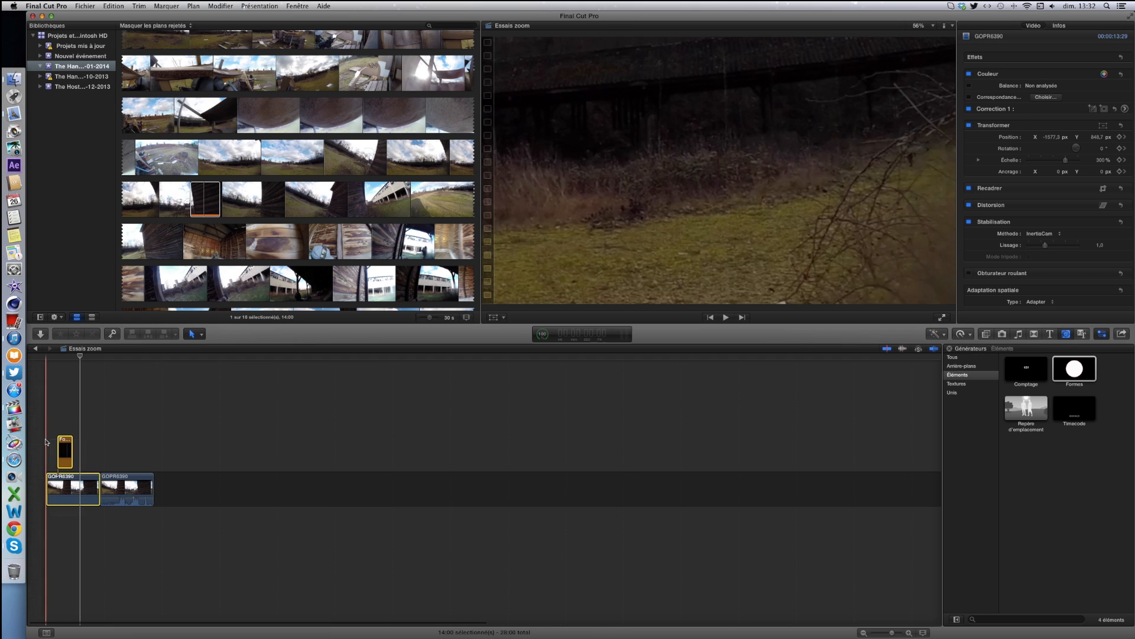
right_click(71, 487)
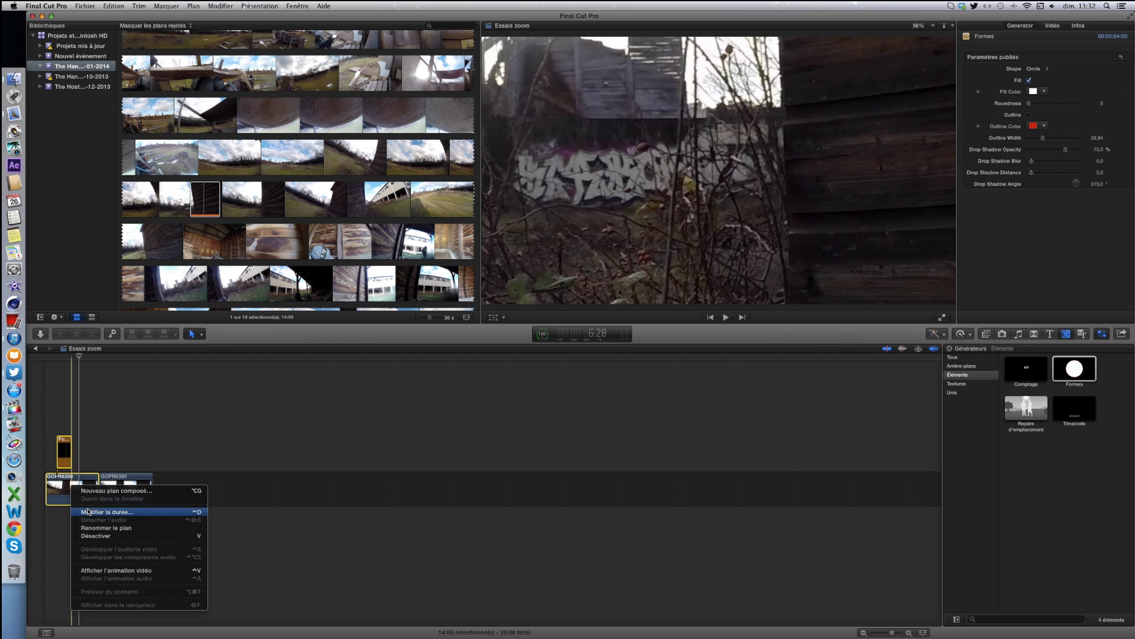
click(118, 492)
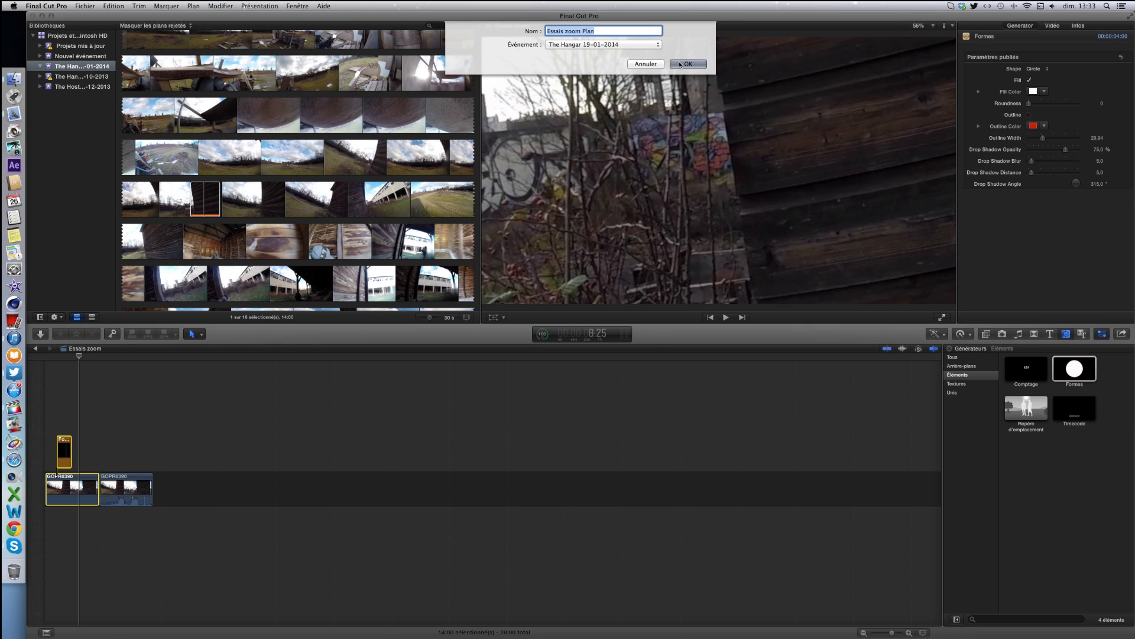
key(Return)
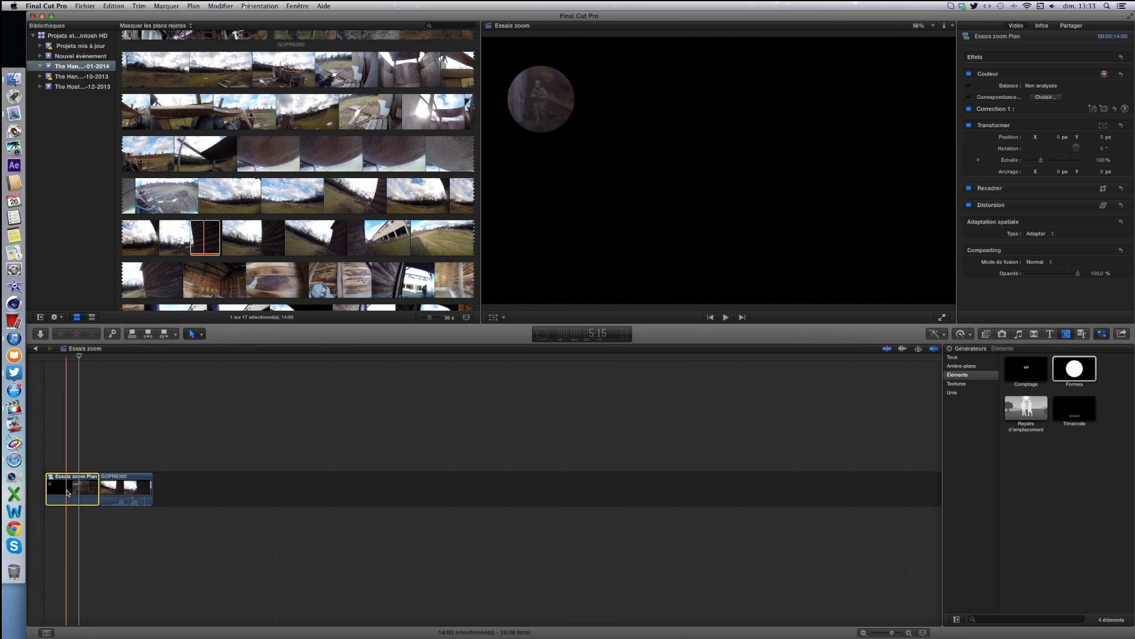
drag(67, 493, 70, 453)
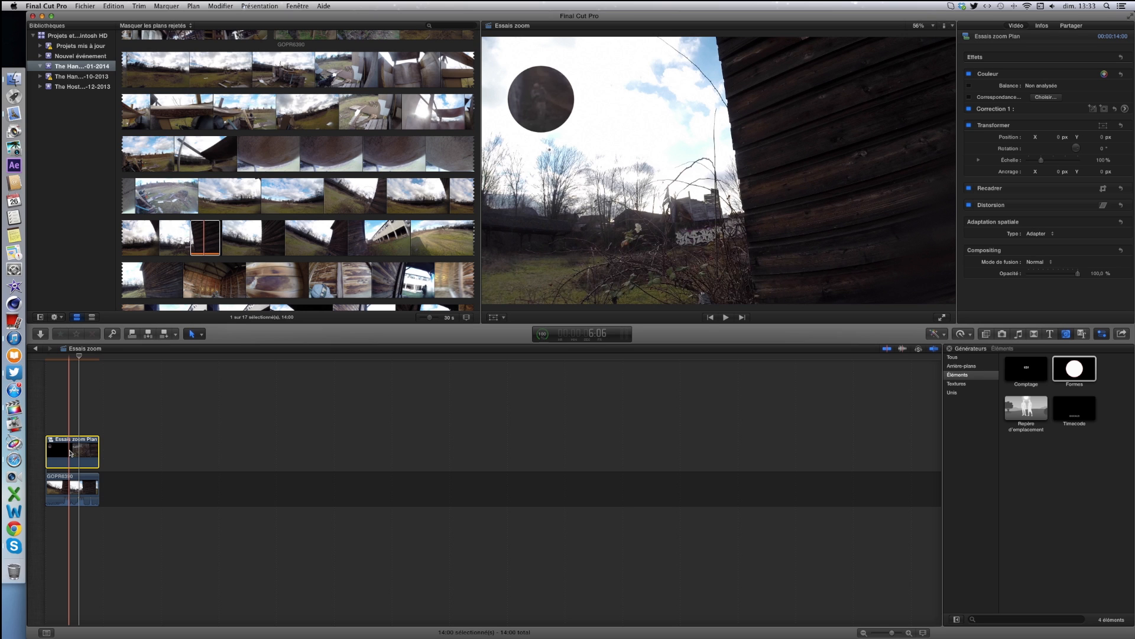
key(space)
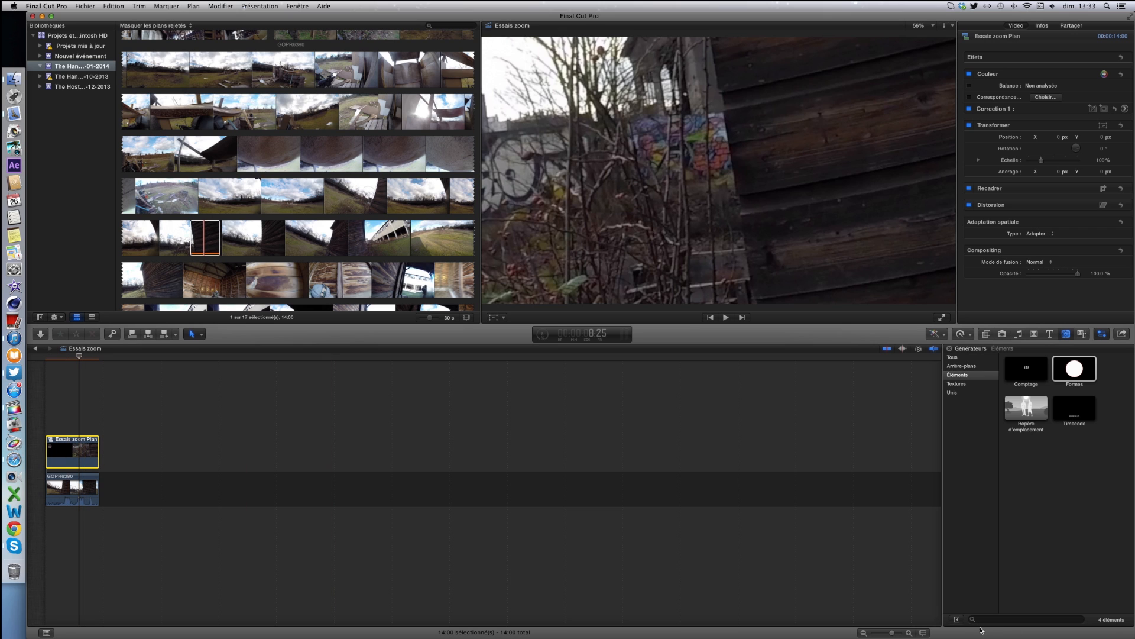
Split the Essais zoom Plan compound clip at 2:28, on the first frame where the masked circle shows.
click(909, 632)
click(909, 632)
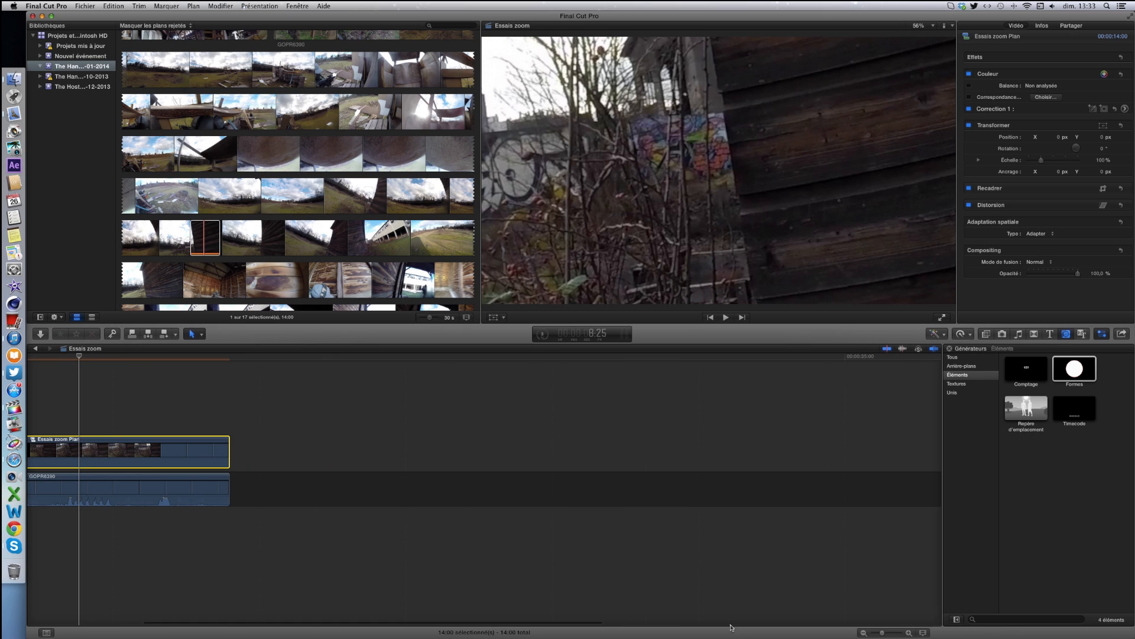
key(super+equal)
key(super+equal)
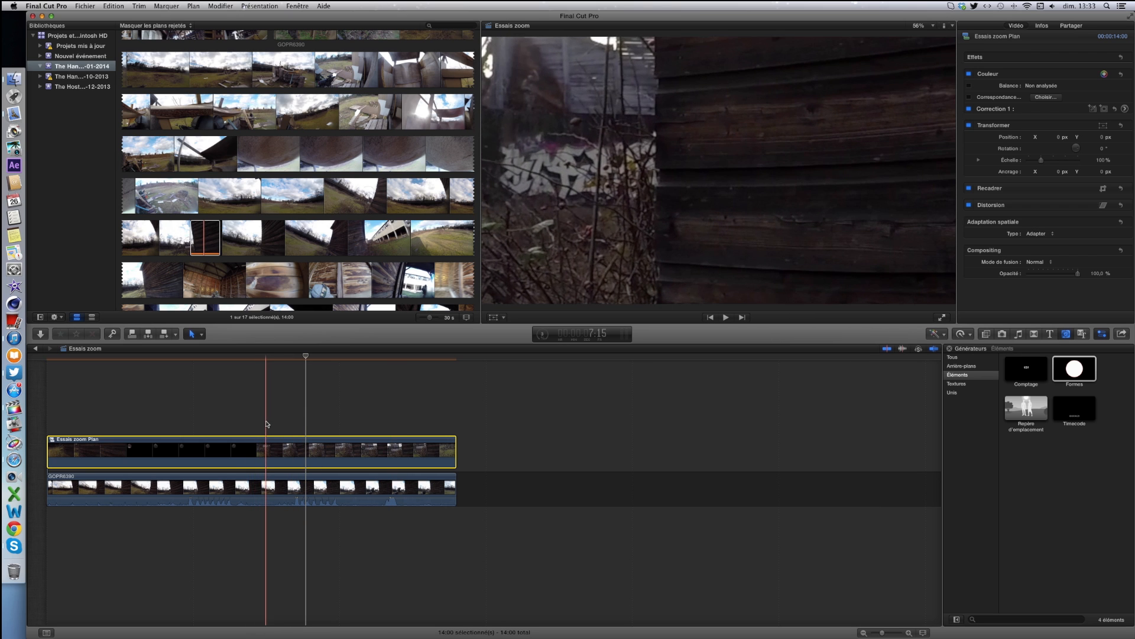
click(252, 482)
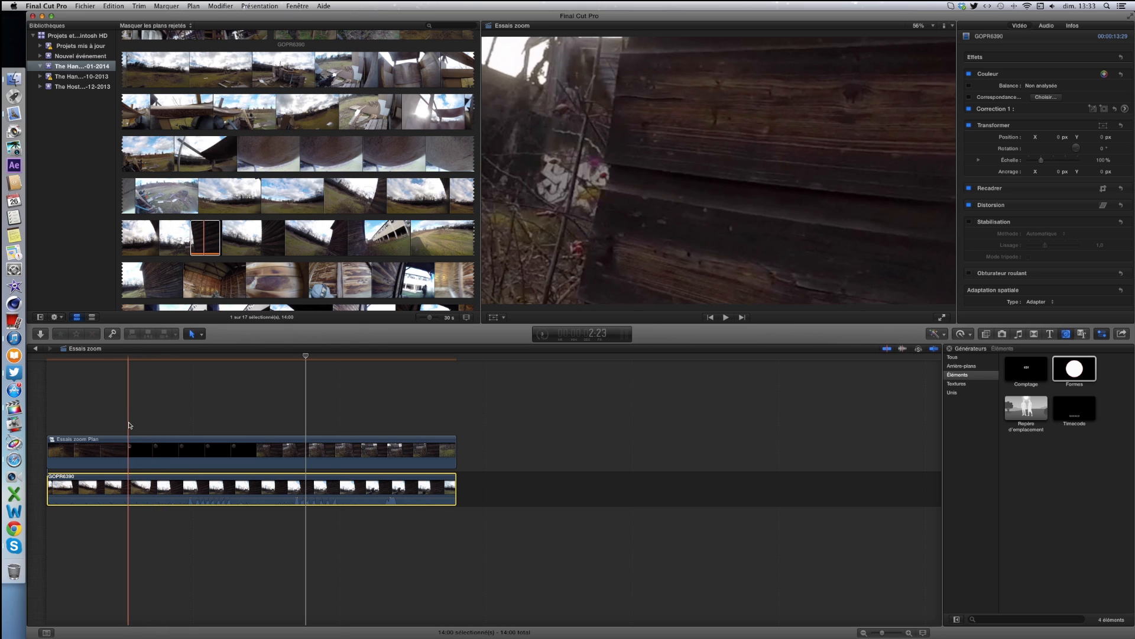
click(133, 420)
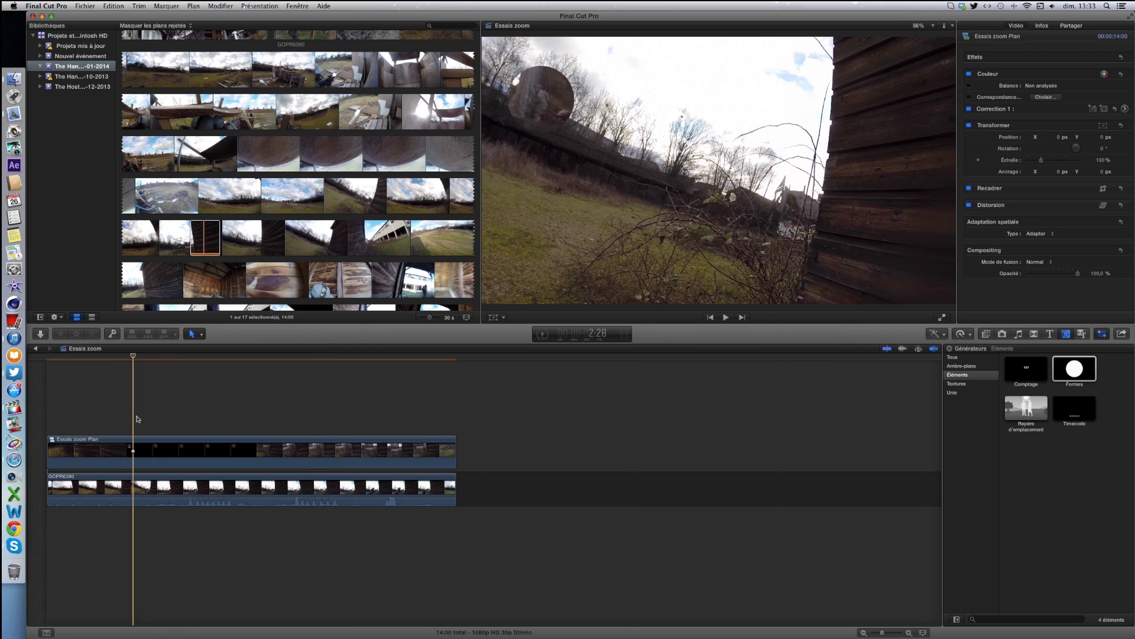
key(Left)
key(Right)
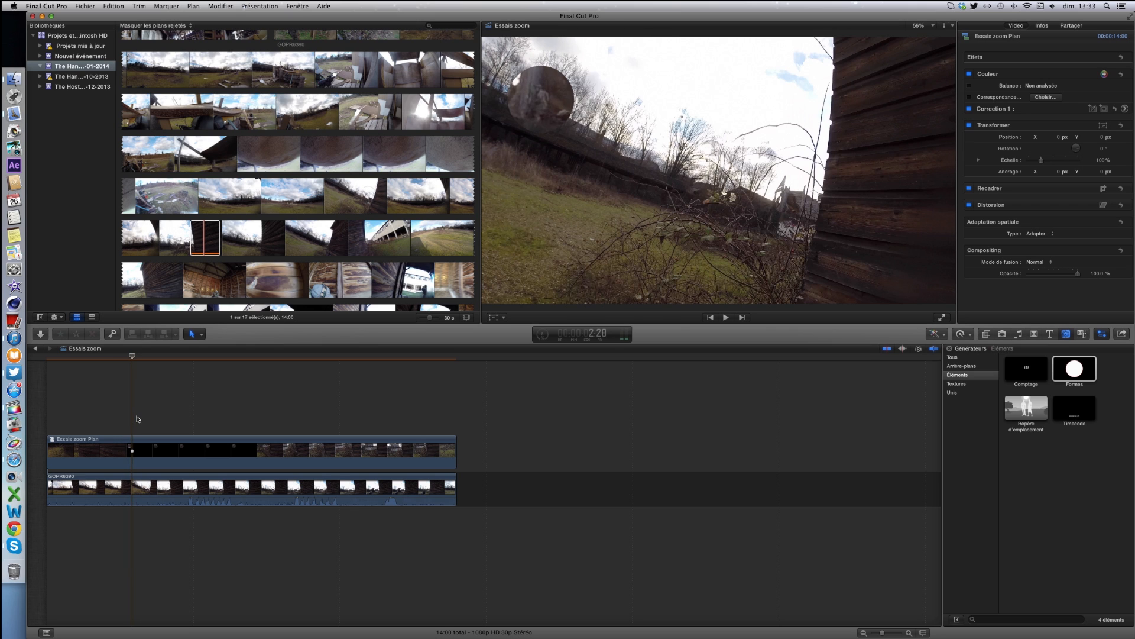
key(Left)
key(Right)
click(193, 334)
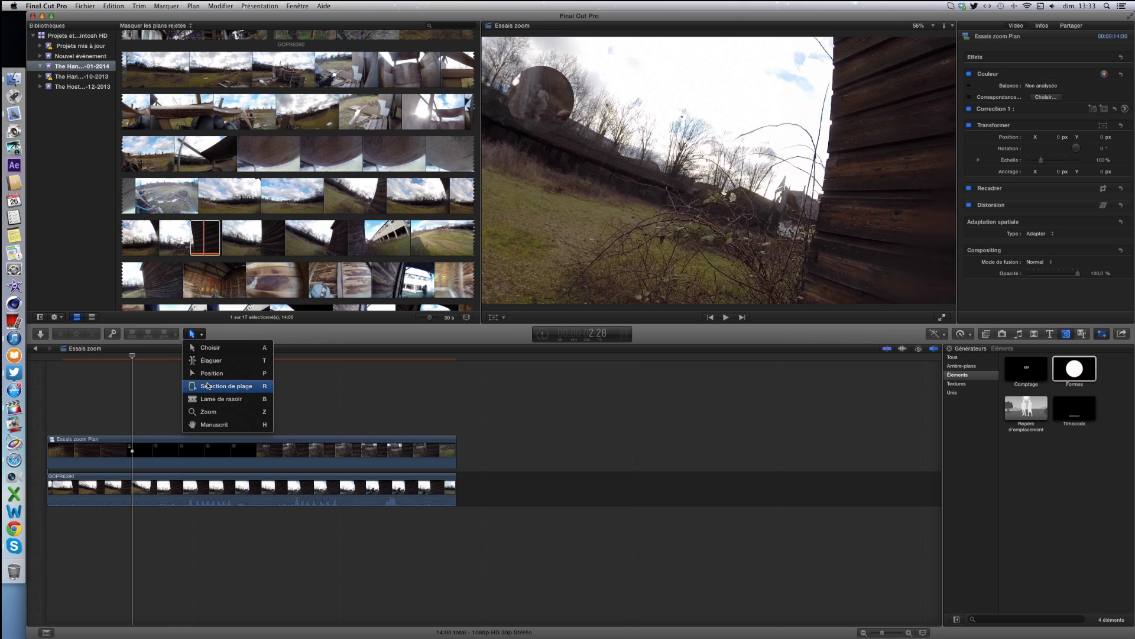
click(226, 385)
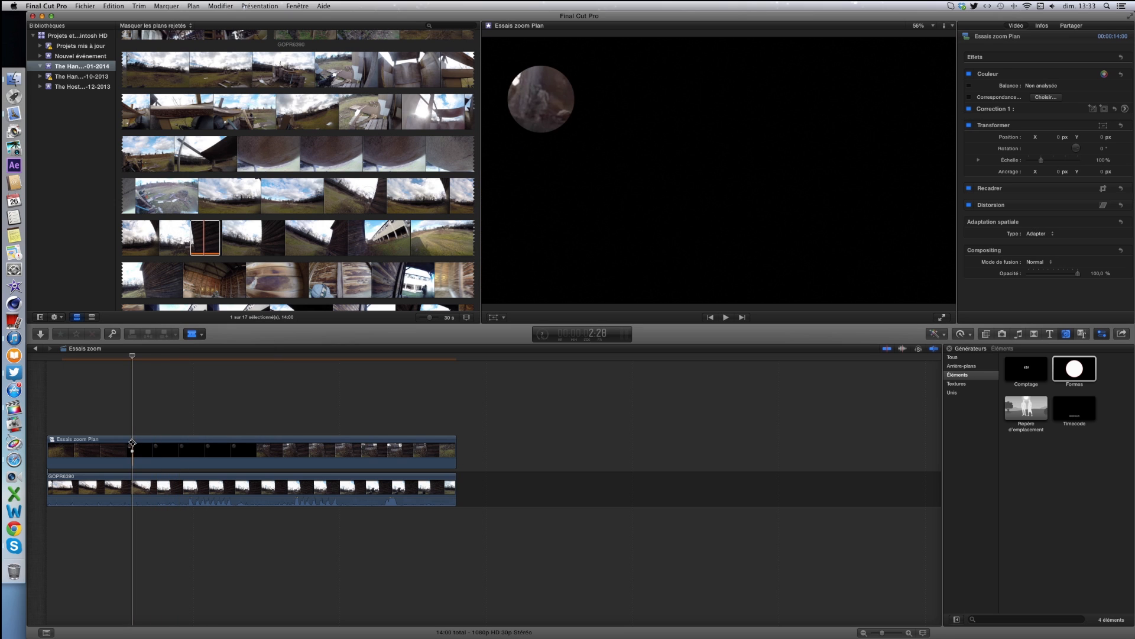
click(134, 442)
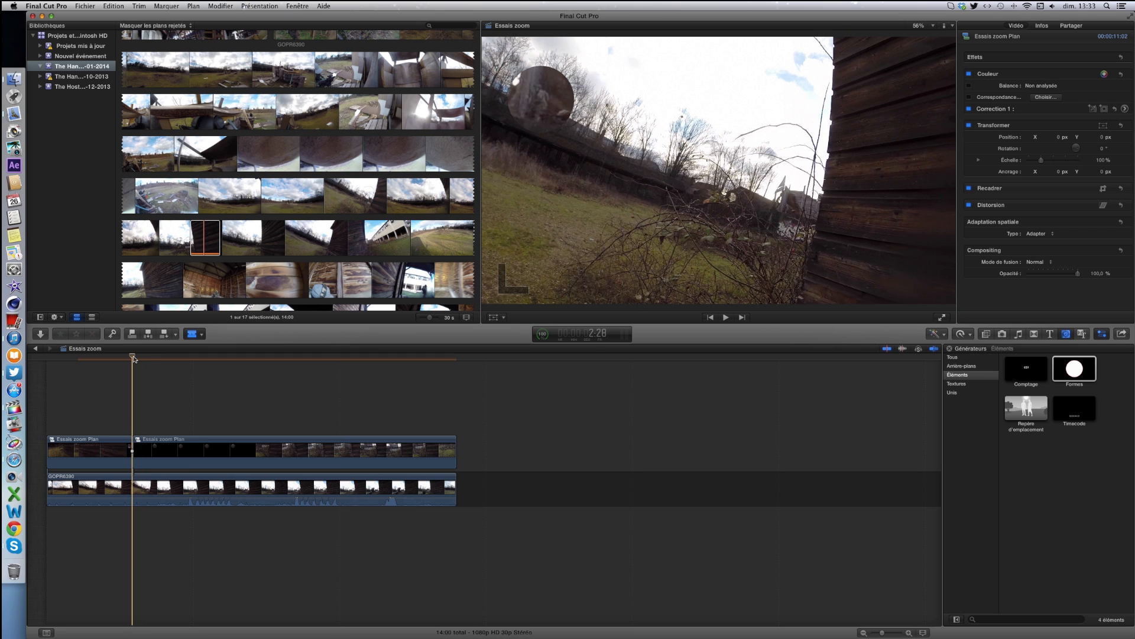
Split the Essais zoom Plan compound clip again at 6:27, where the masked circle ends.
drag(133, 357, 254, 377)
key(Left)
key(Left)
key(Left)
key(Left)
key(Left)
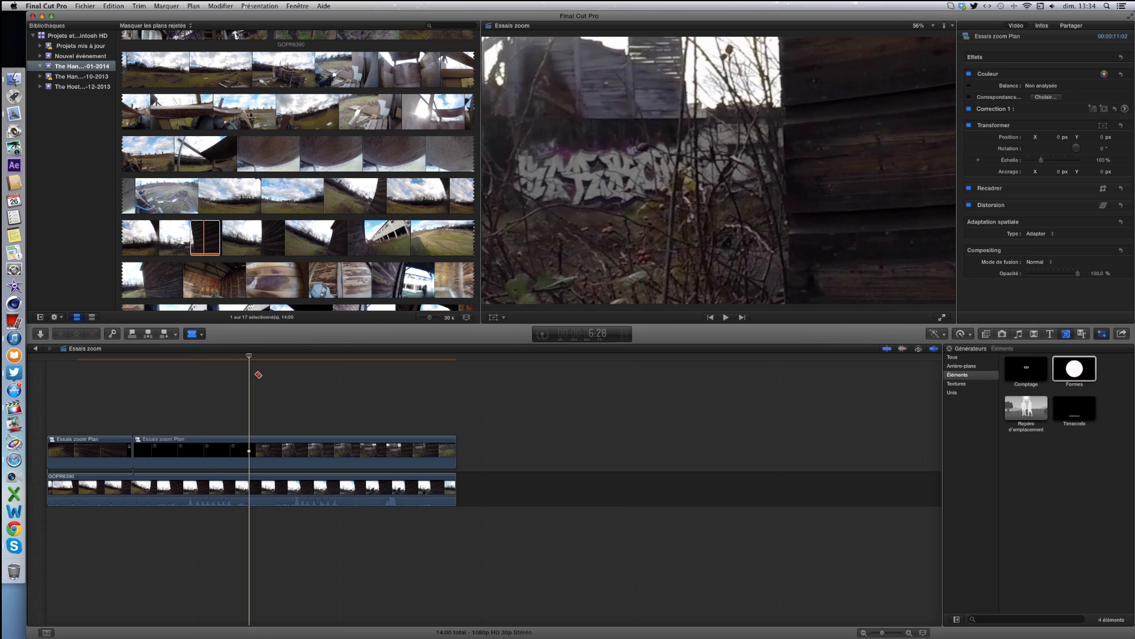
key(Right)
key(Left)
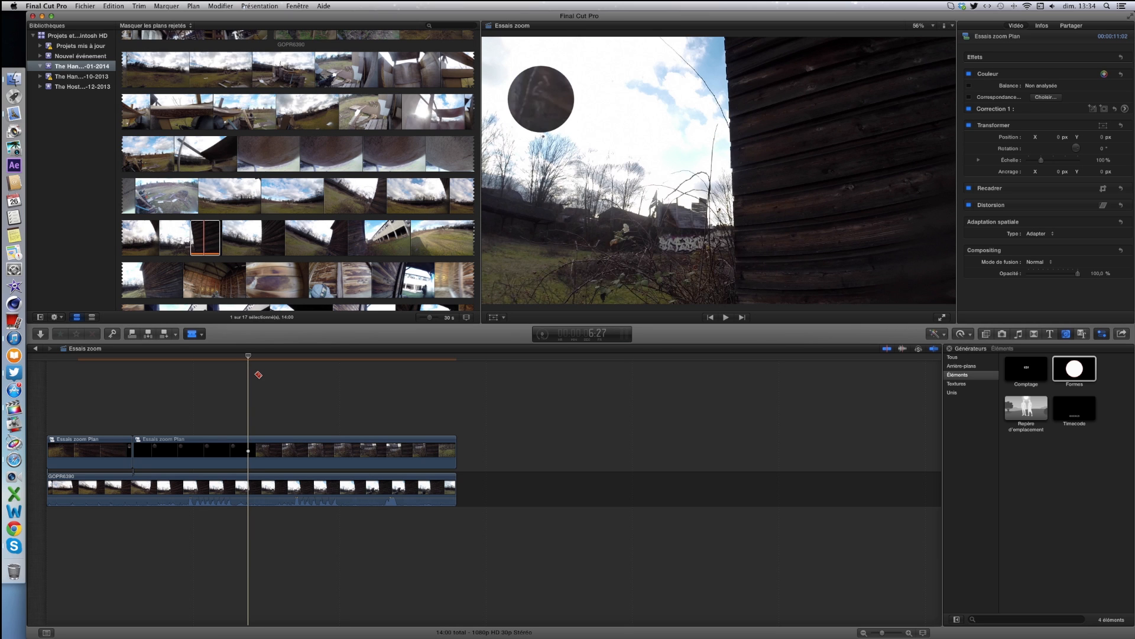
key(super+b)
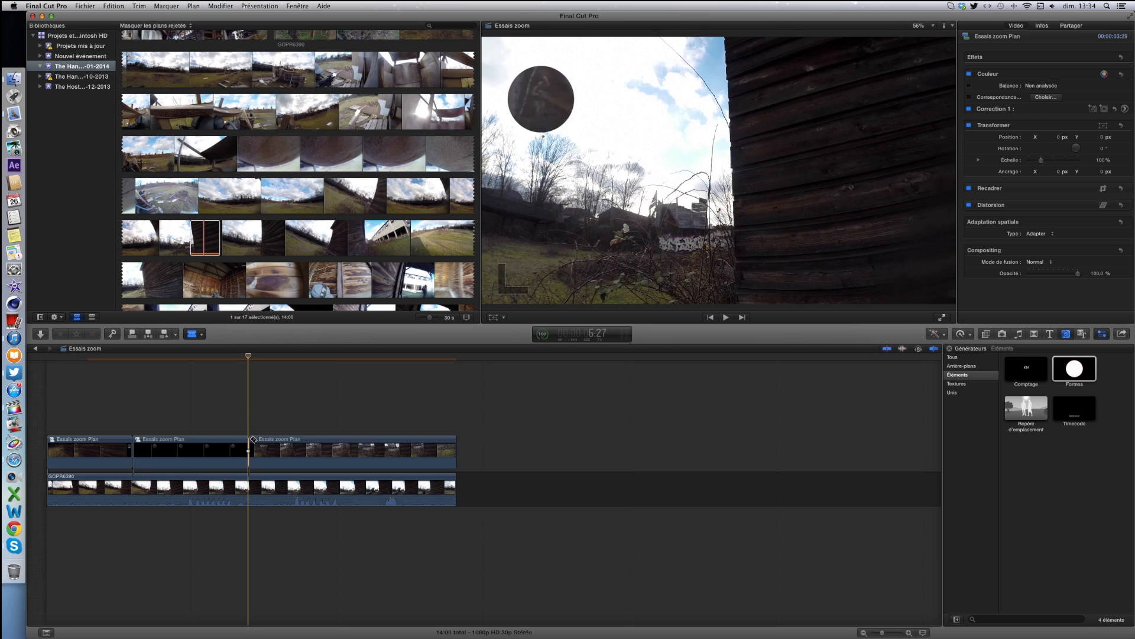
Delete the first and last parts of the Essais zoom Plan clip, keeping only the middle part with the circle.
click(192, 334)
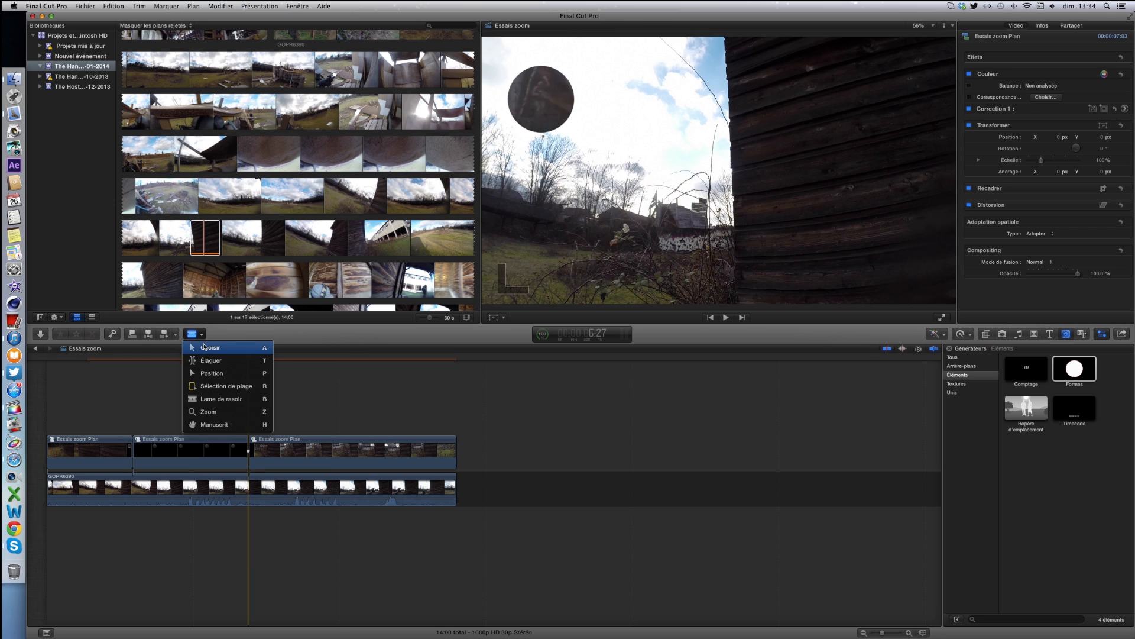
click(208, 349)
click(114, 451)
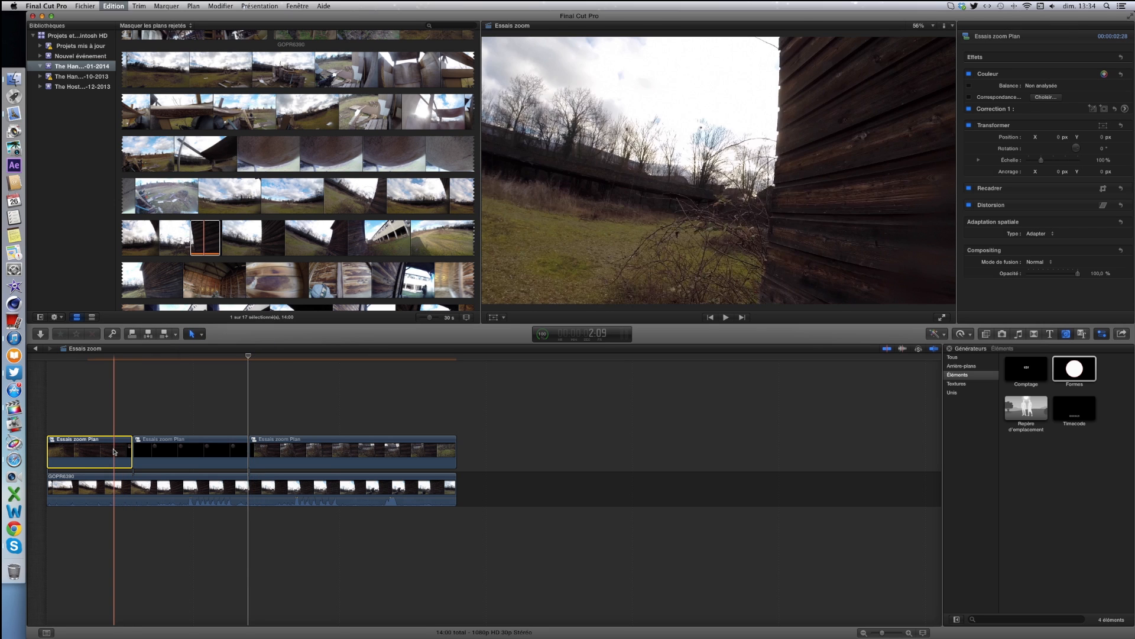
key(Delete)
click(385, 447)
key(Delete)
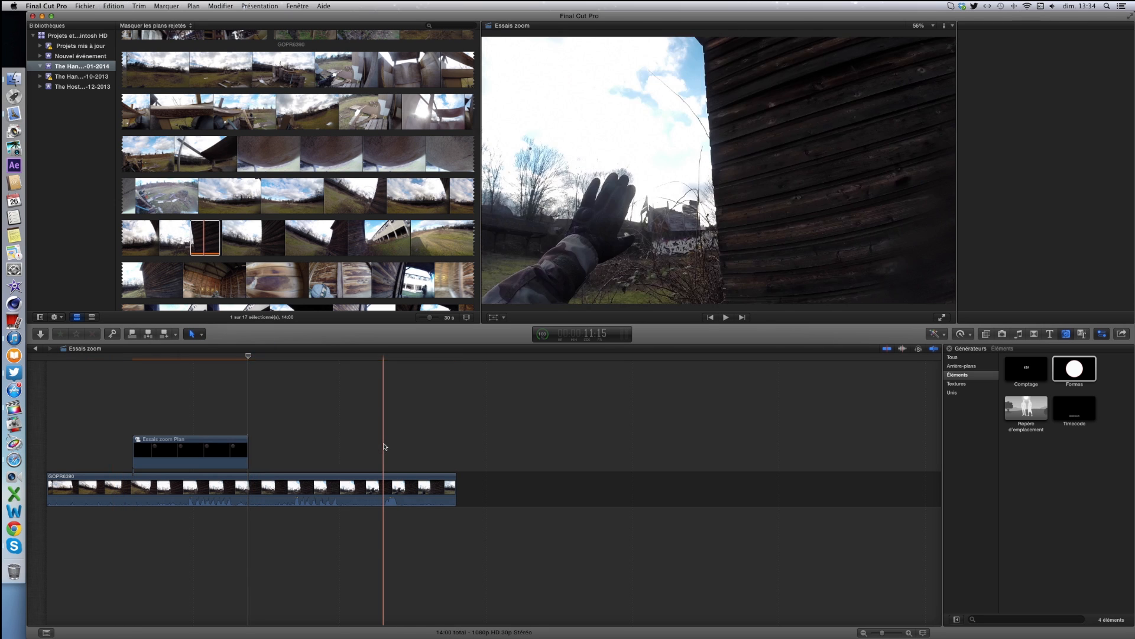
click(428, 488)
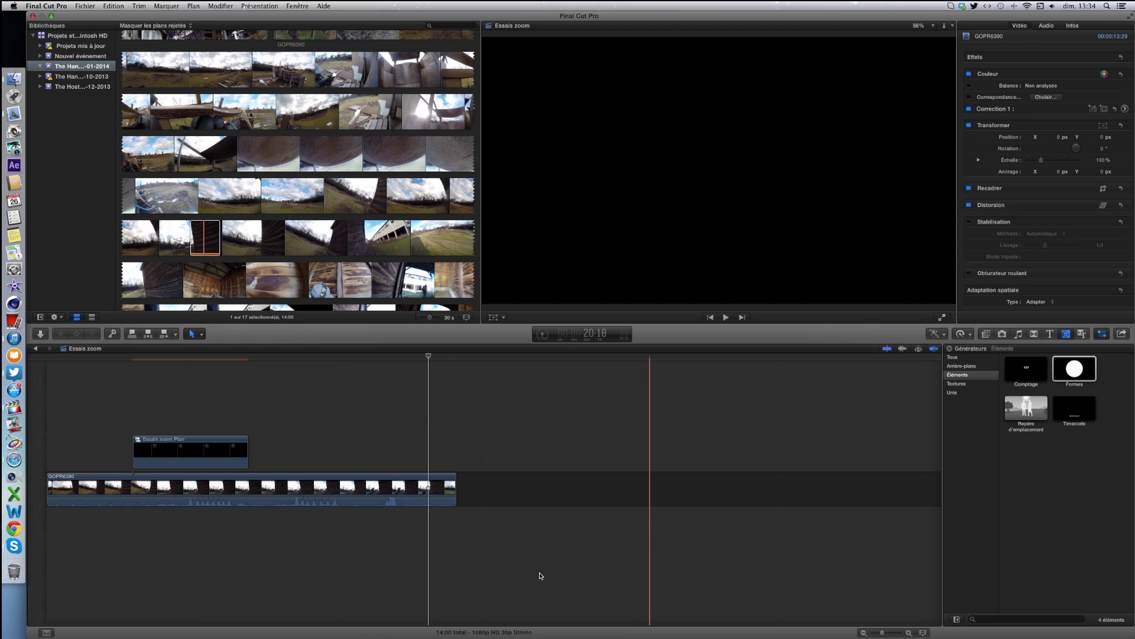